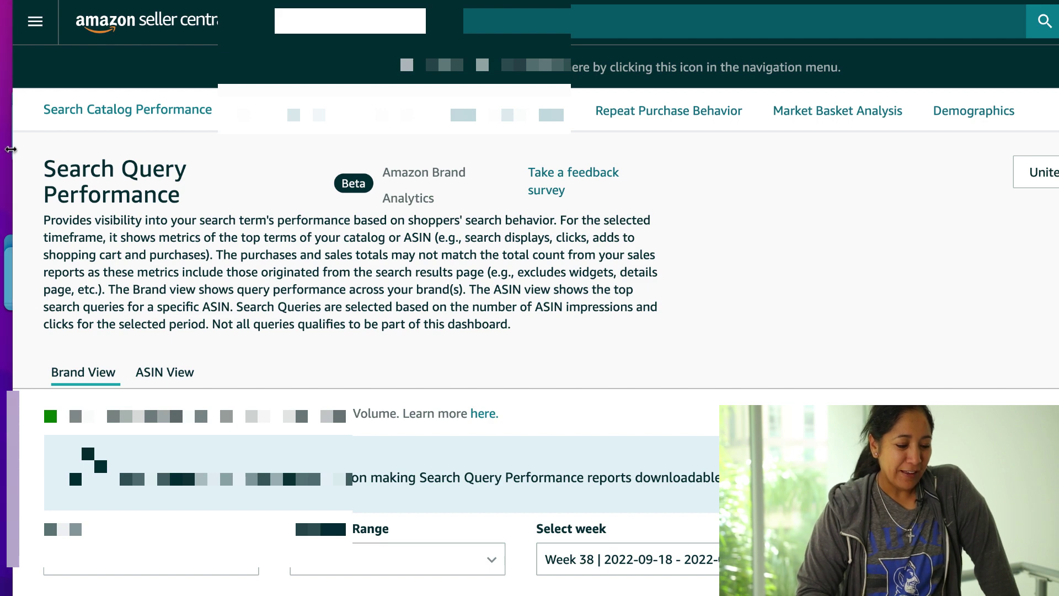
Widen the window and go to Product Opportunity Explorer through the Growth menu
drag(11, 148, 0, 149)
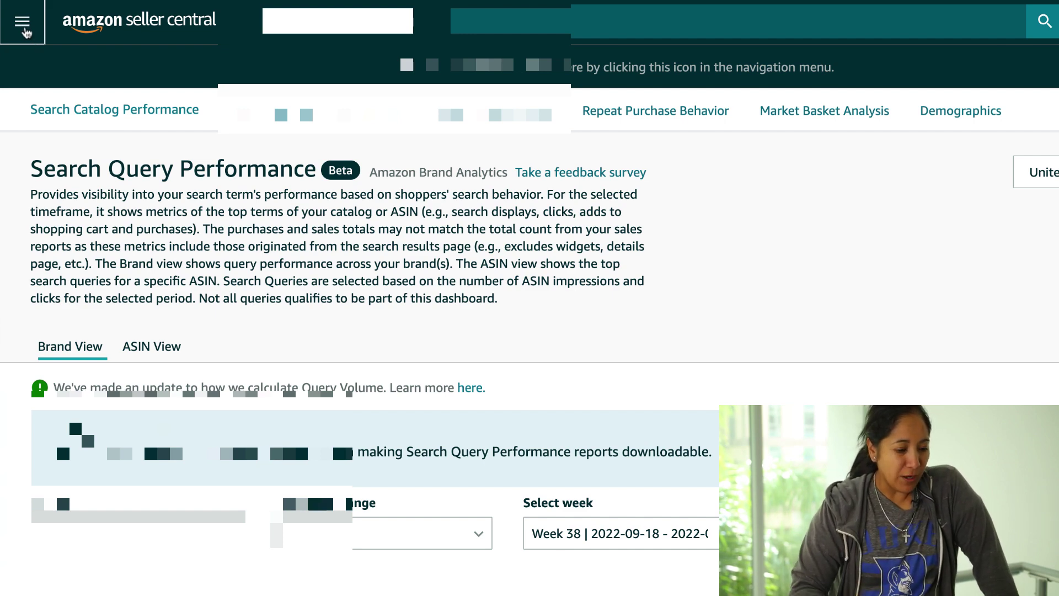
click(23, 27)
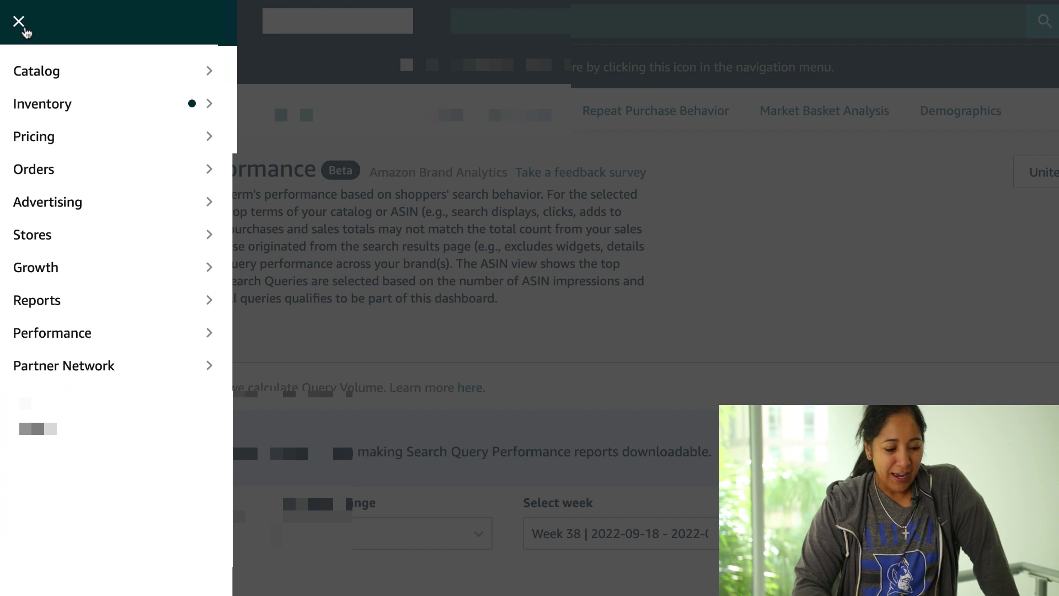
mouse_move(47, 112)
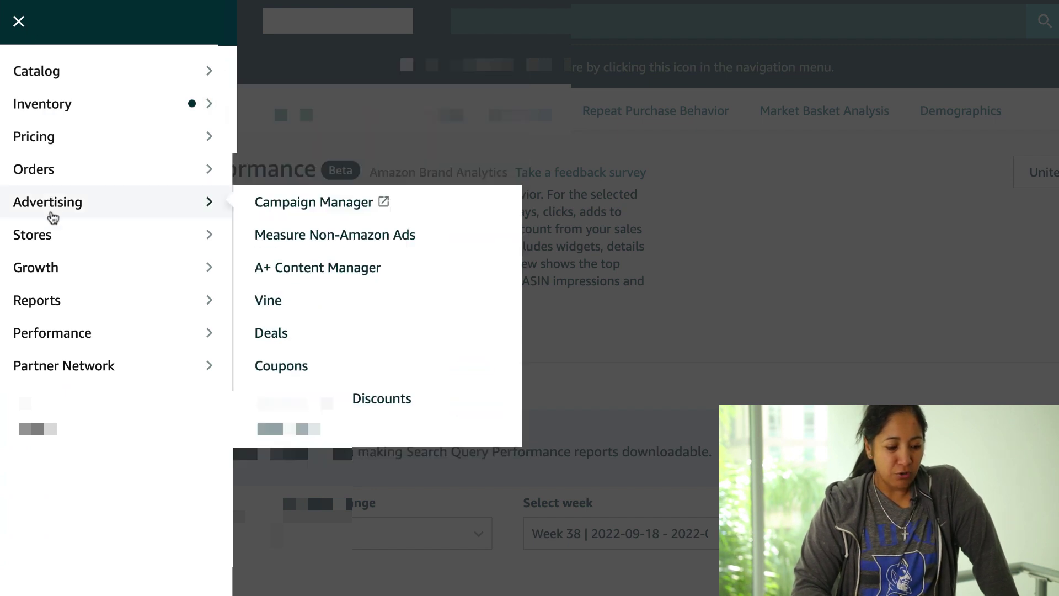
mouse_move(48, 267)
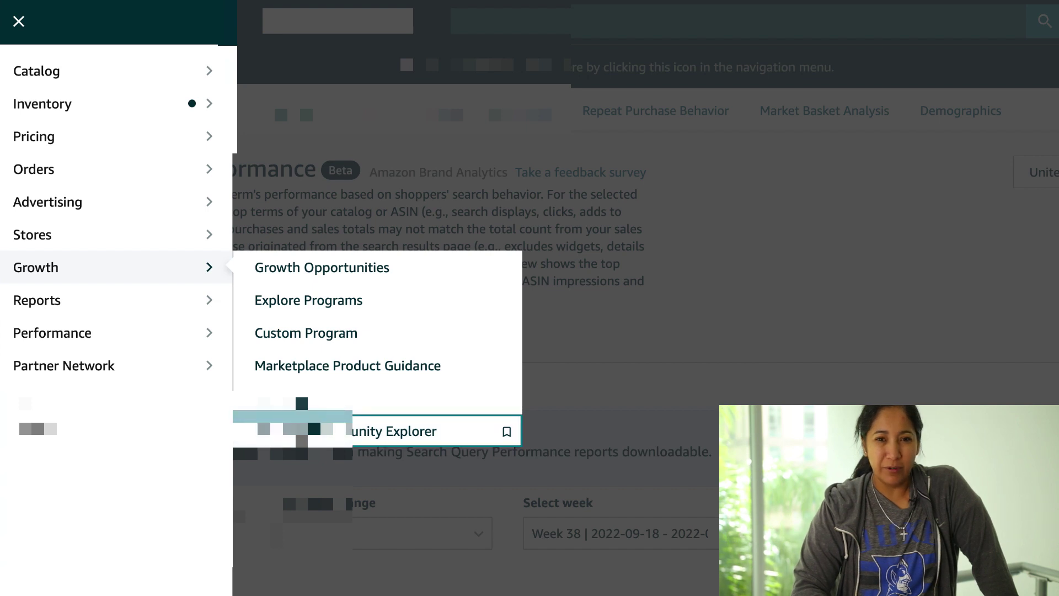
click(394, 430)
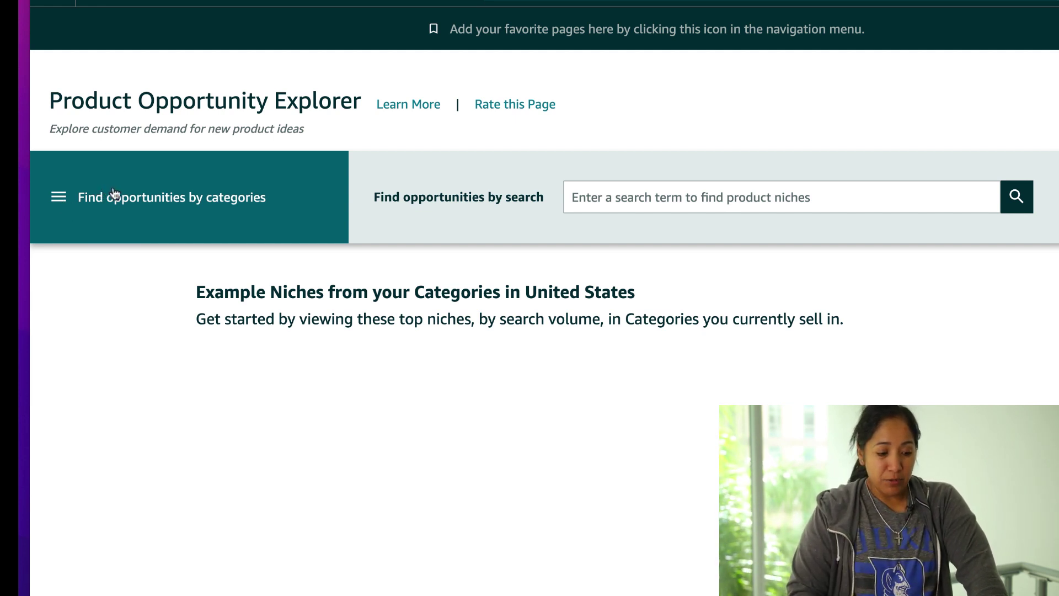
click(58, 202)
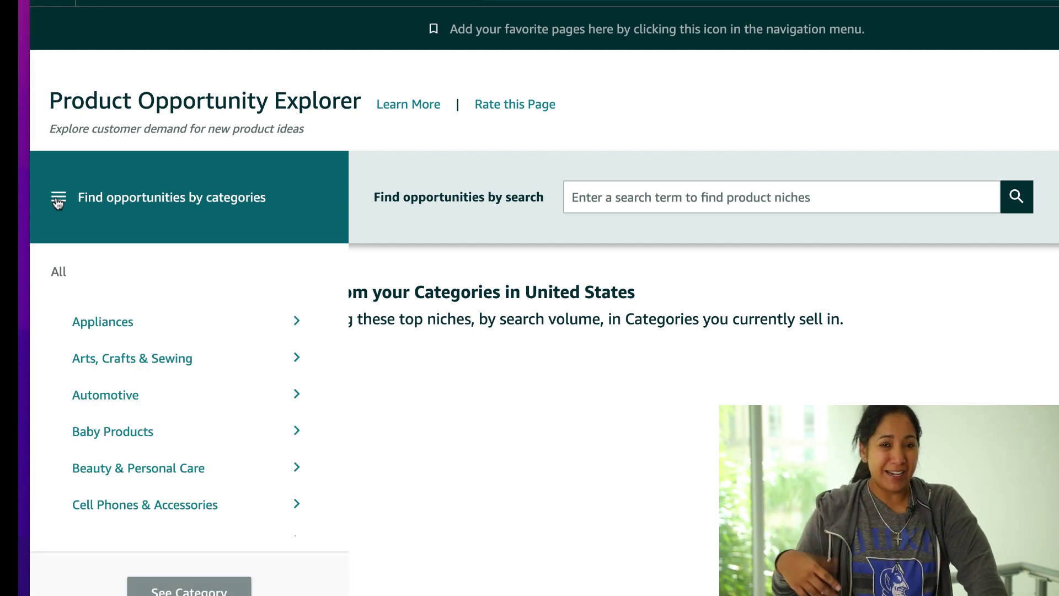
click(461, 362)
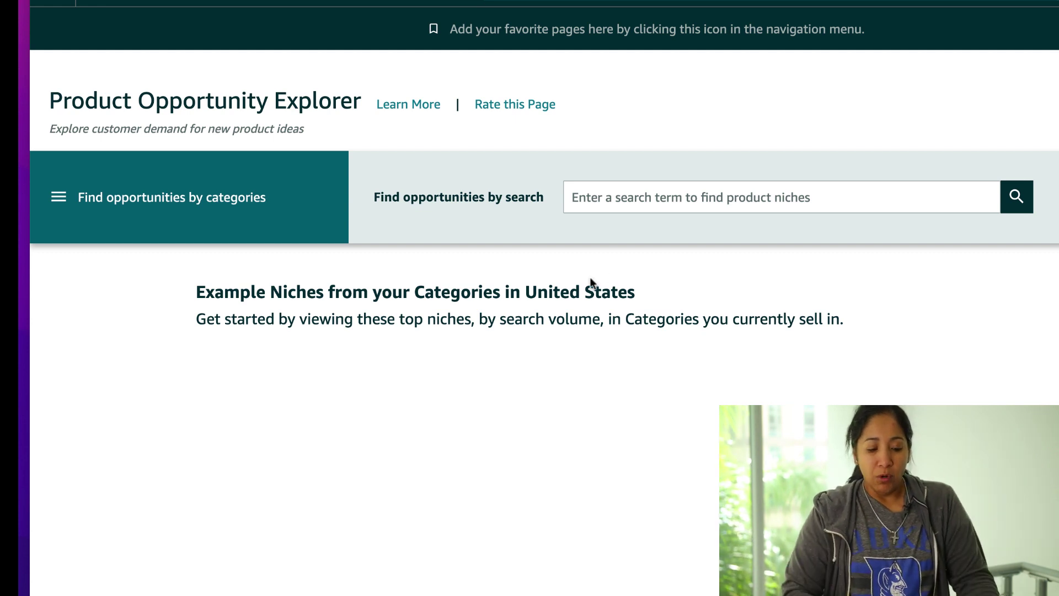
click(611, 202)
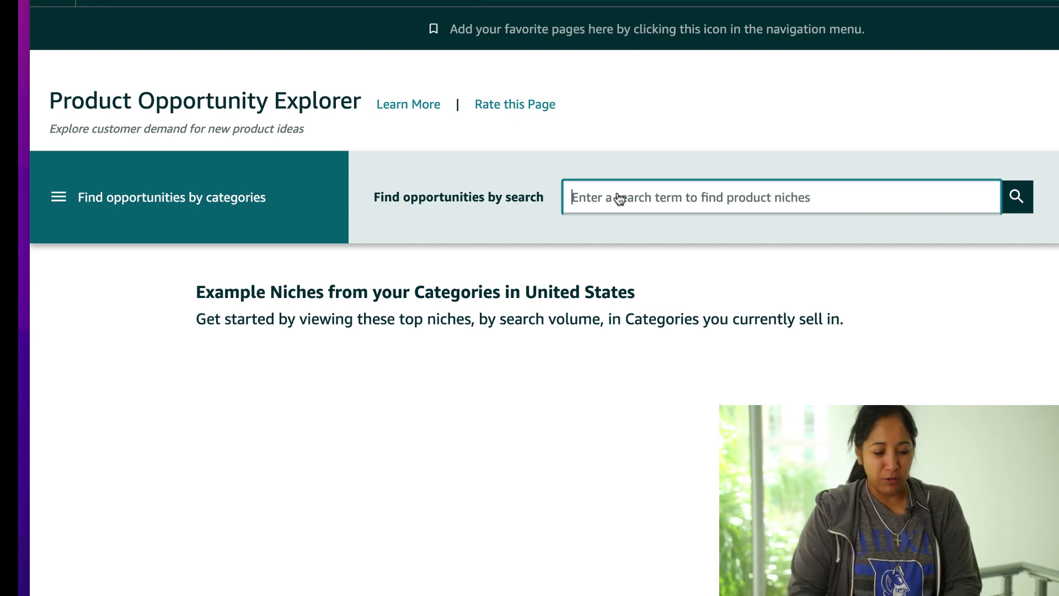
Enter 'coloring book for kids' in the Find opportunities by search box, fixing typos
text(coloring)
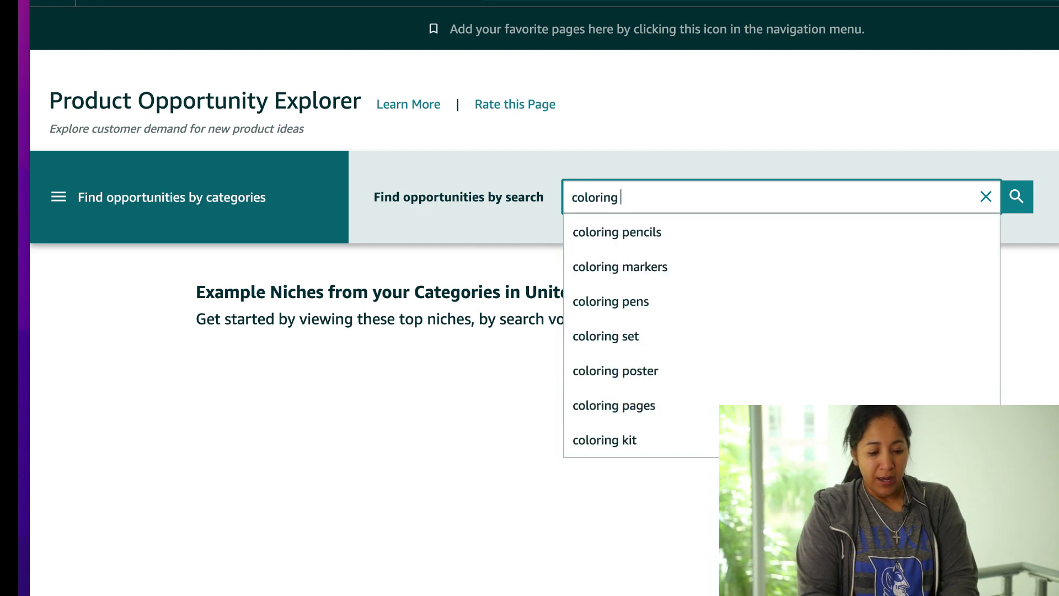
key(BackSpace)
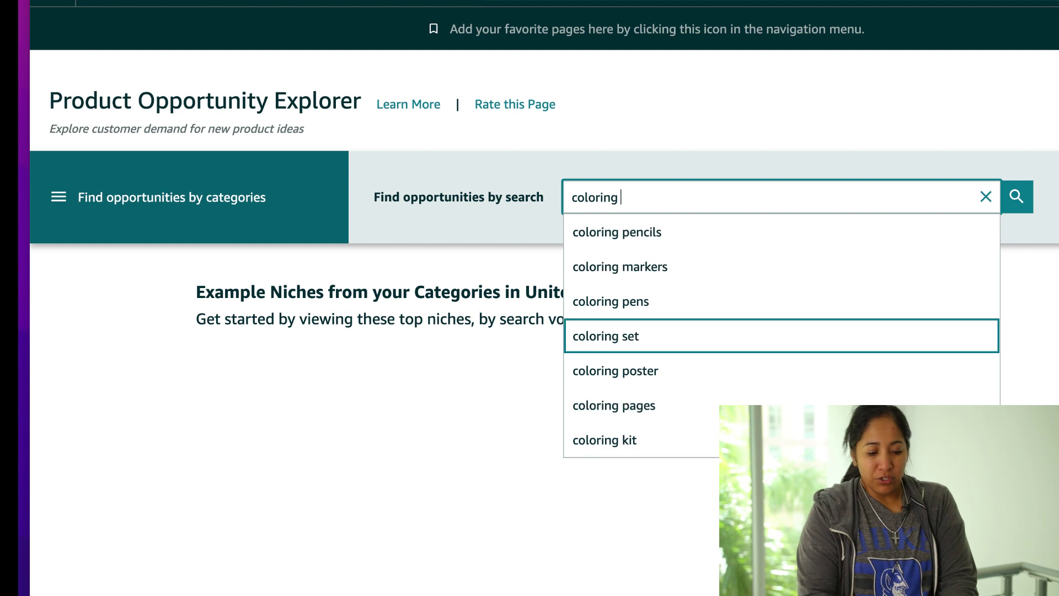
text(book)
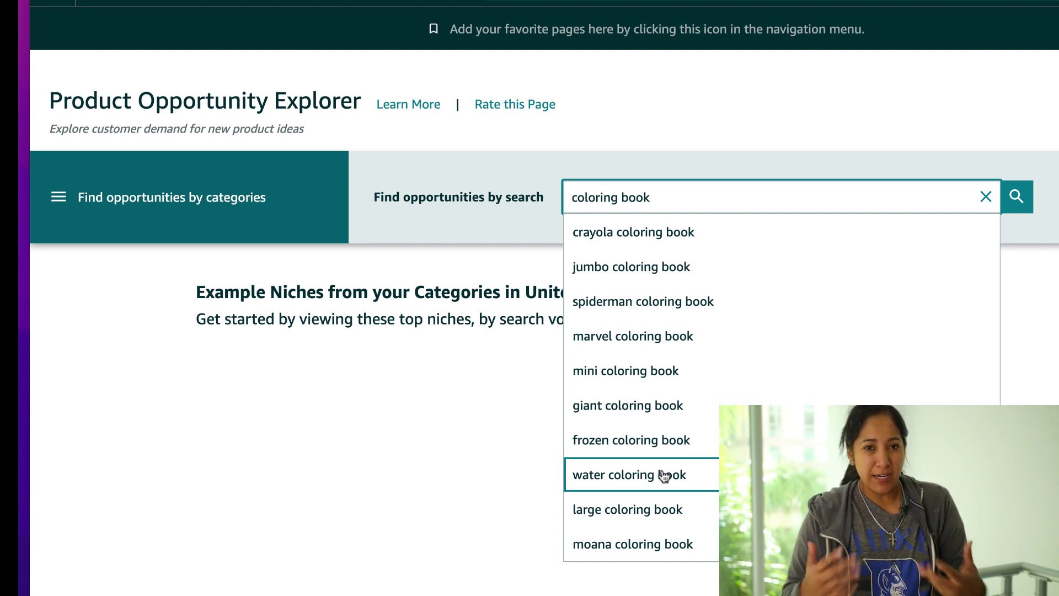
text(for)
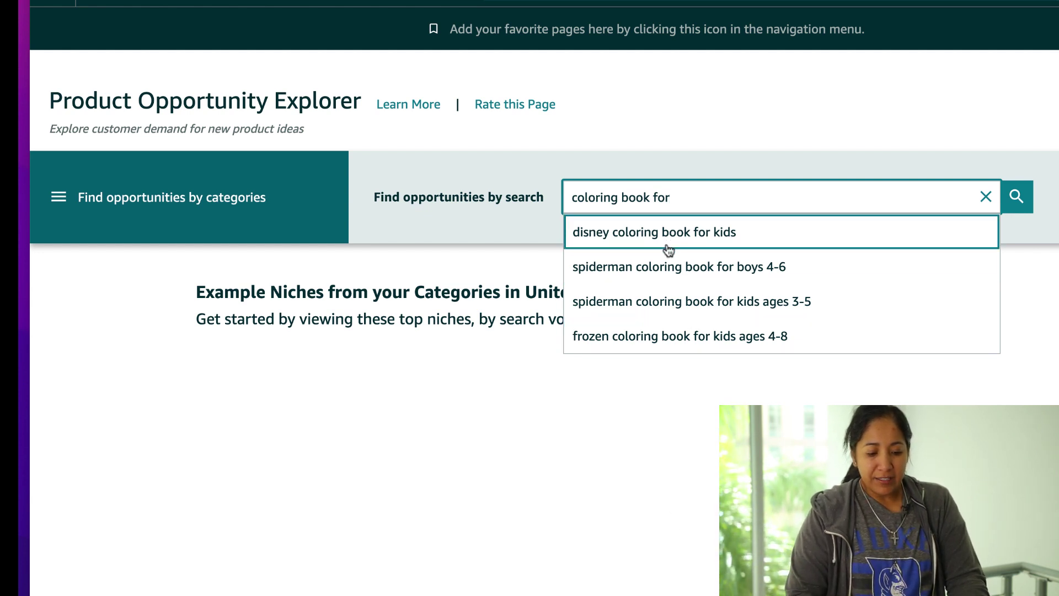
key(BackSpace)
key(BackSpace)
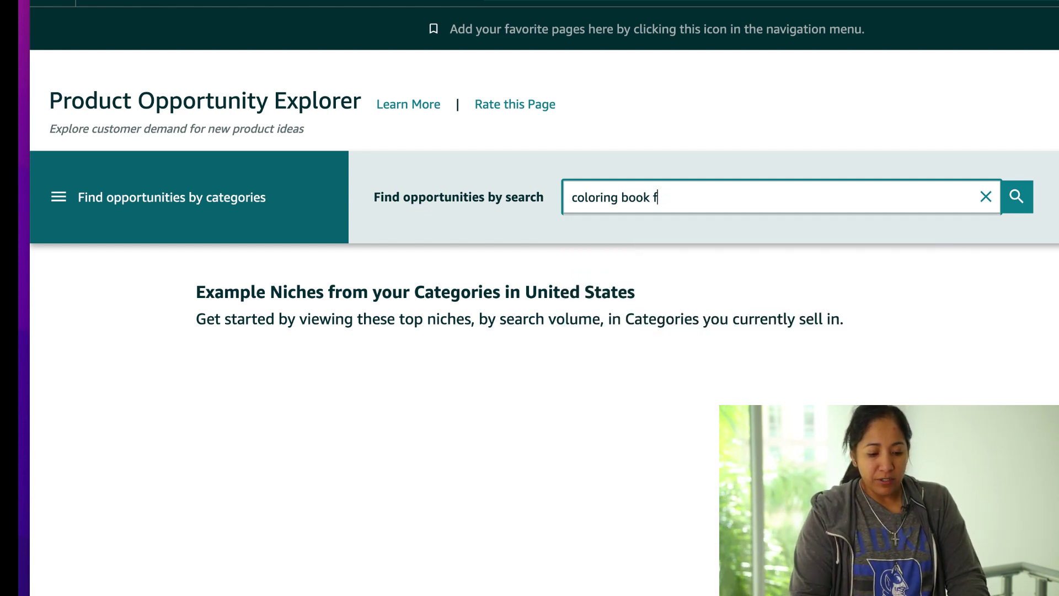
key(BackSpace)
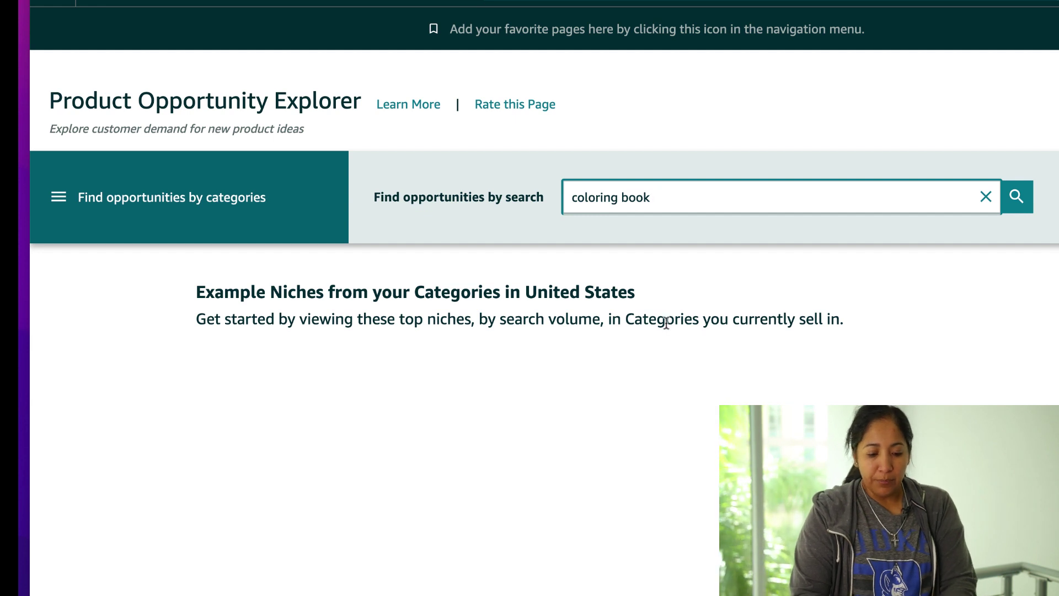
text(for kids)
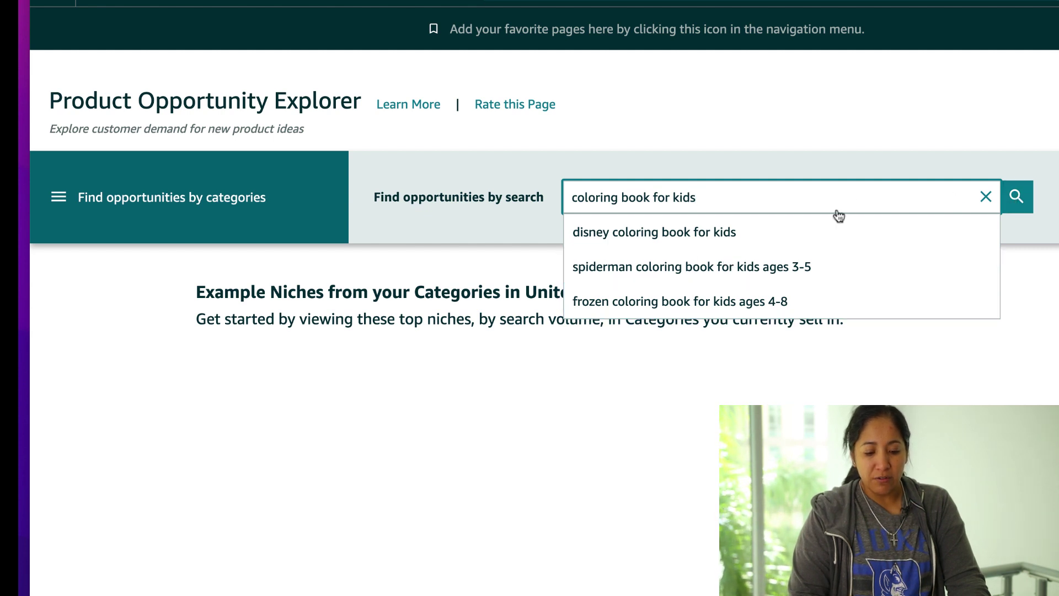
Run the 'coloring book for kids' search and review the 66 matching niches
click(1015, 199)
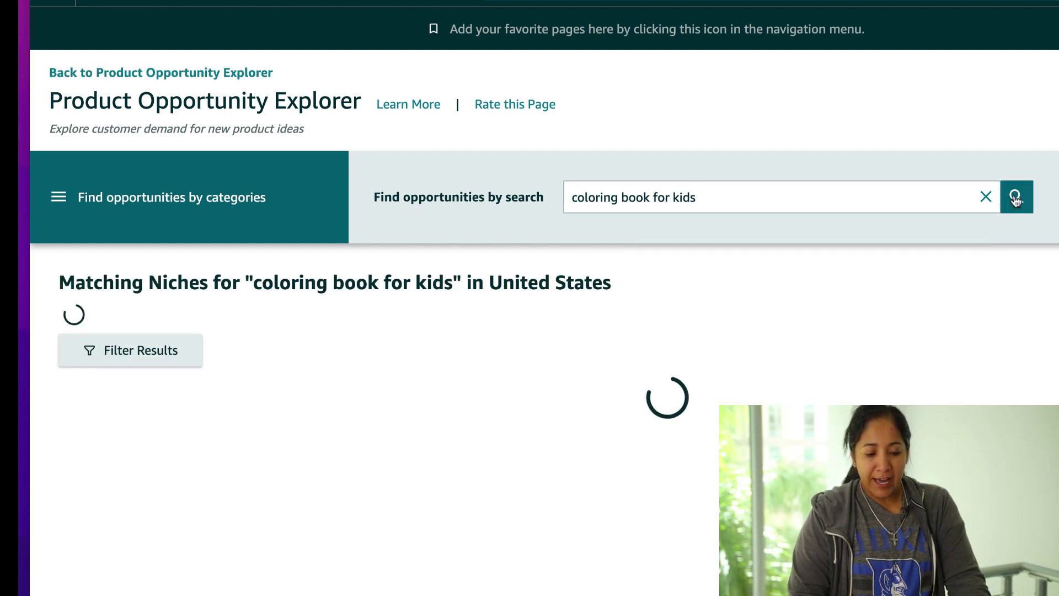
scroll(683, 285, down, 4)
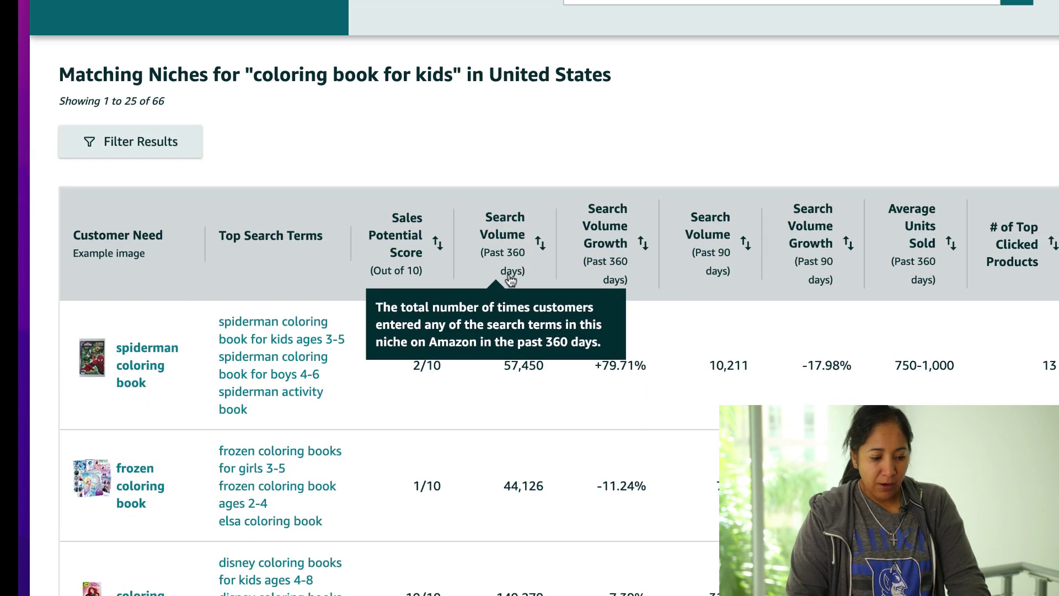
scroll(508, 273, up, 2)
scroll(508, 273, up, 2)
click(714, 206)
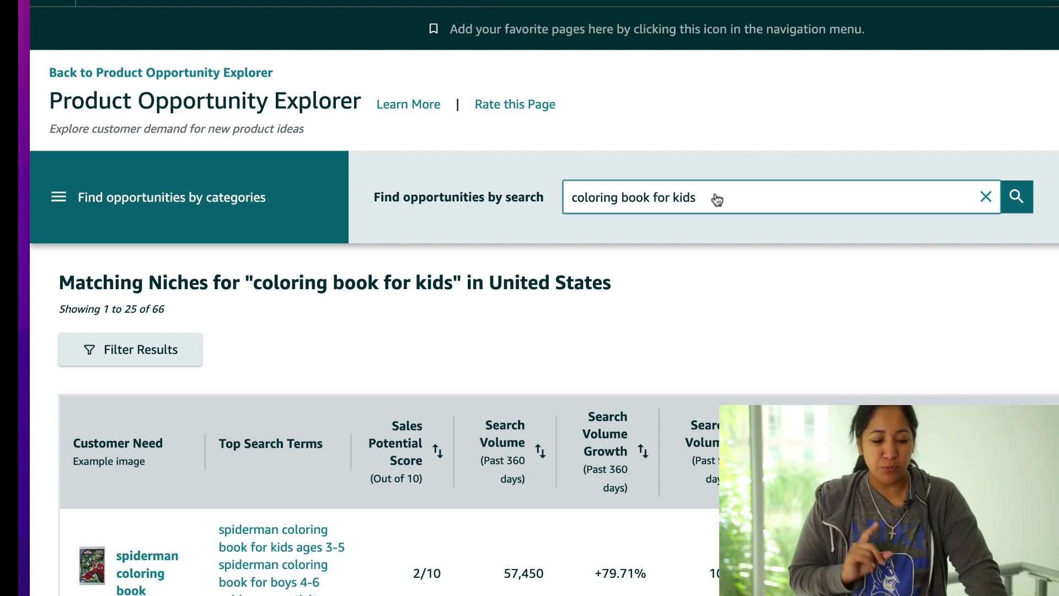
click(652, 197)
text(s)
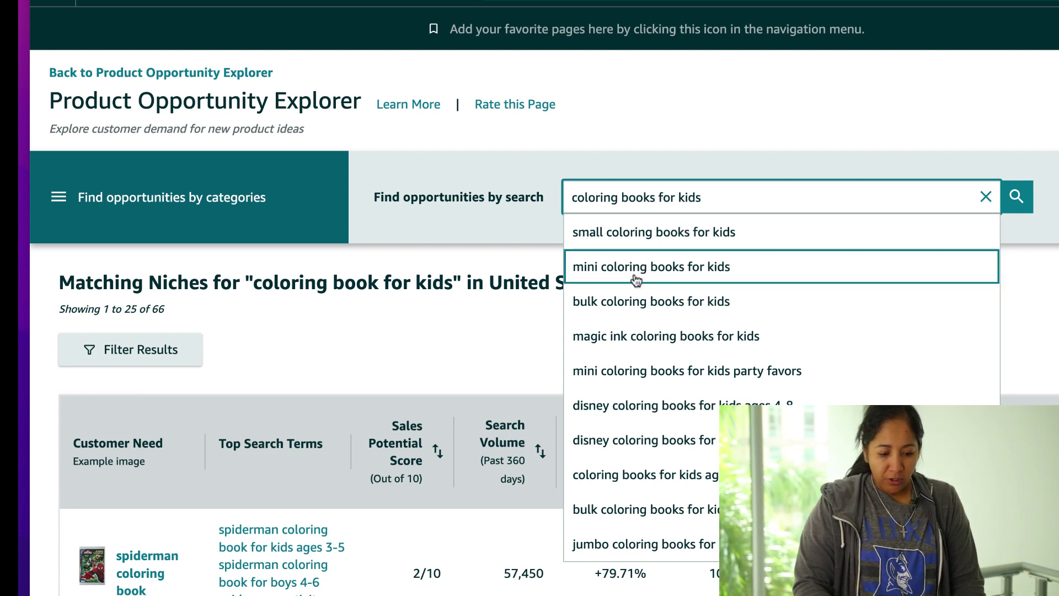
scroll(637, 298, down, 1)
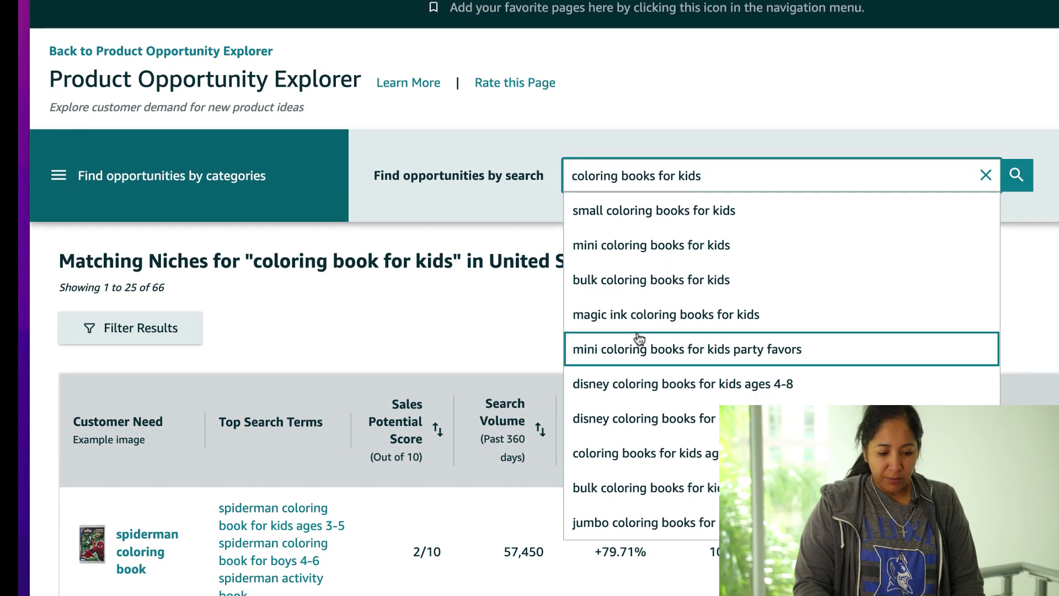
click(641, 212)
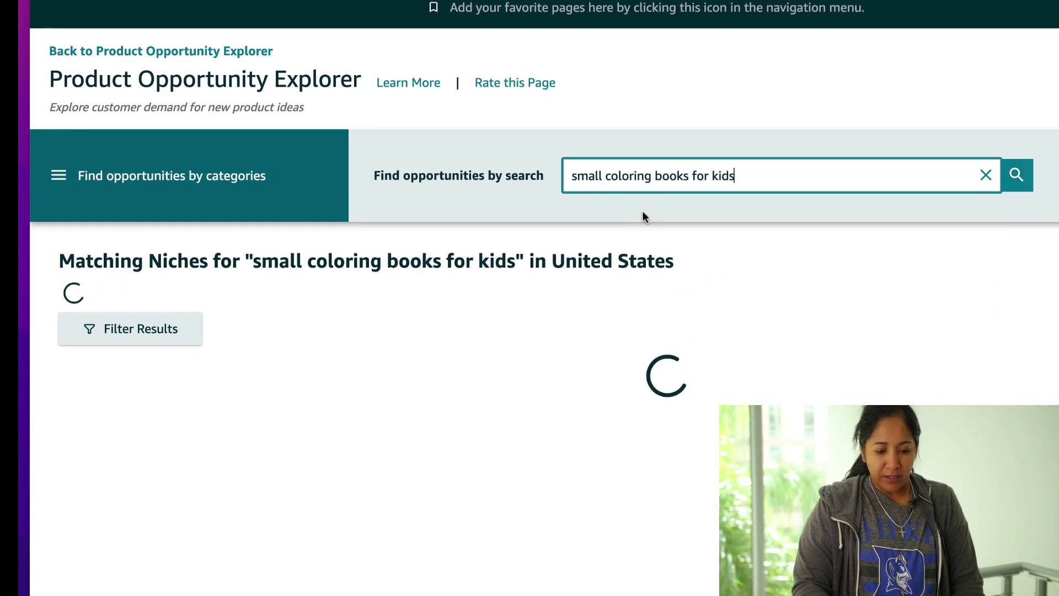
scroll(580, 273, down, 3)
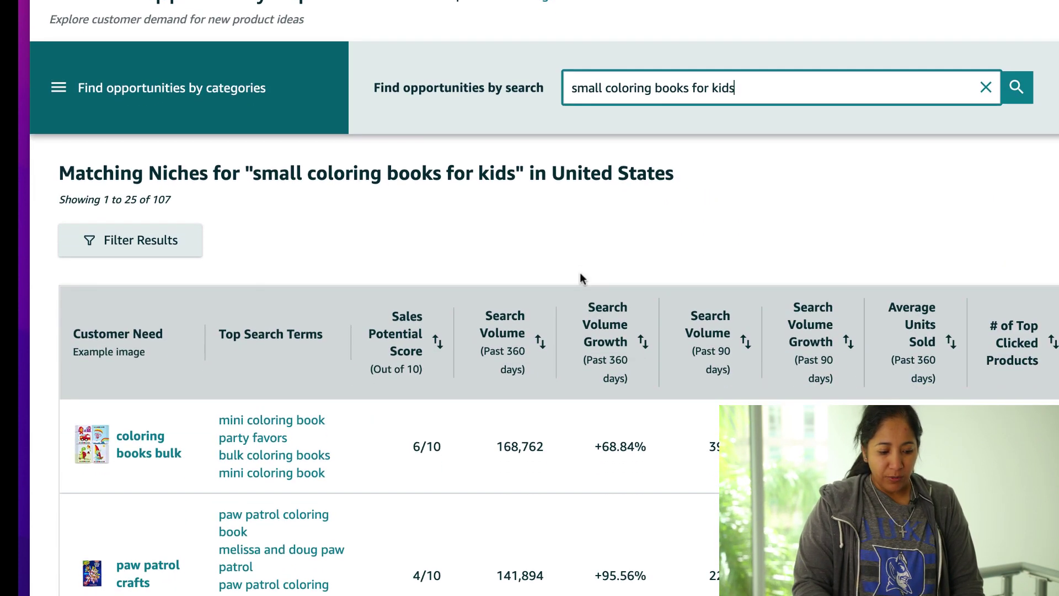
scroll(580, 278, down, 7)
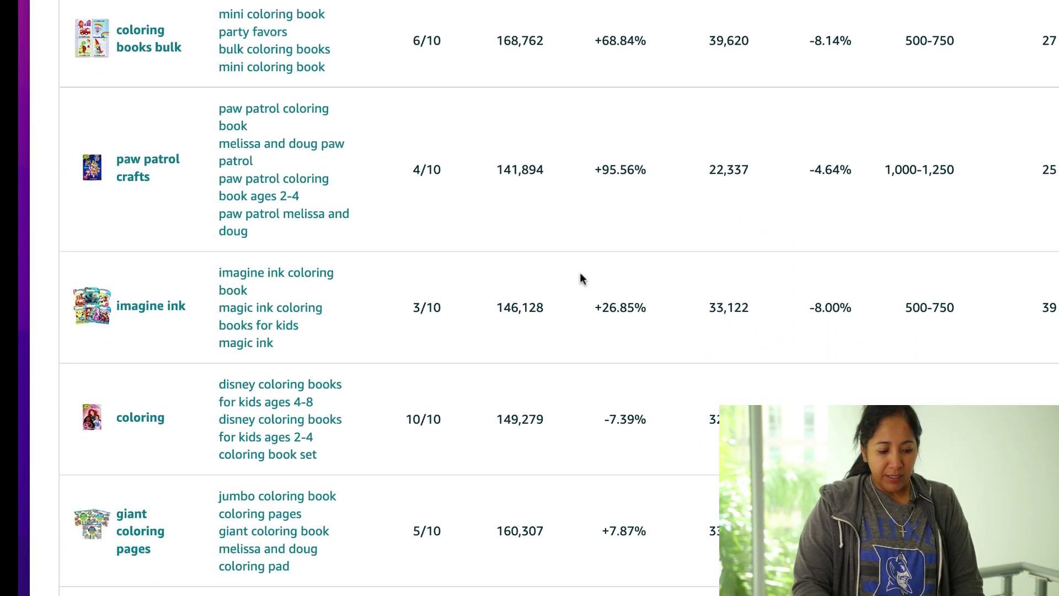
scroll(580, 278, down, 4)
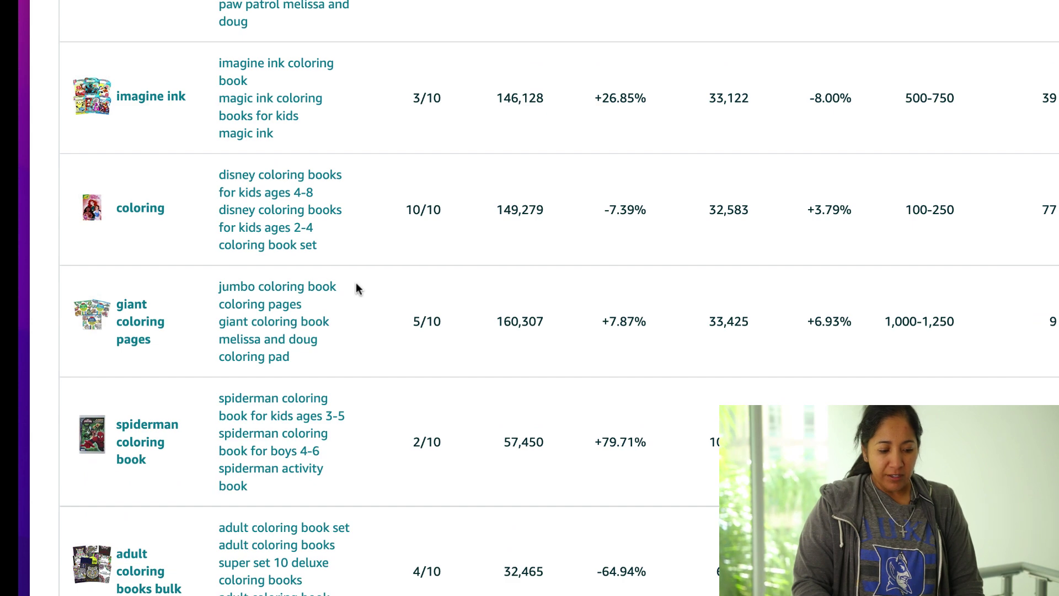
scroll(356, 285, up, 12)
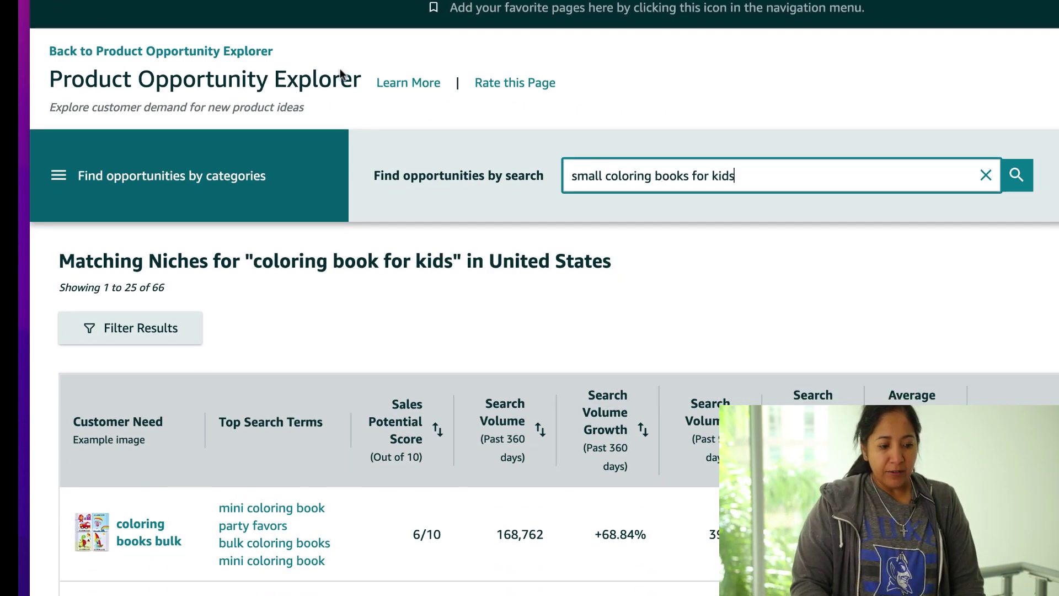
scroll(627, 203, down, 7)
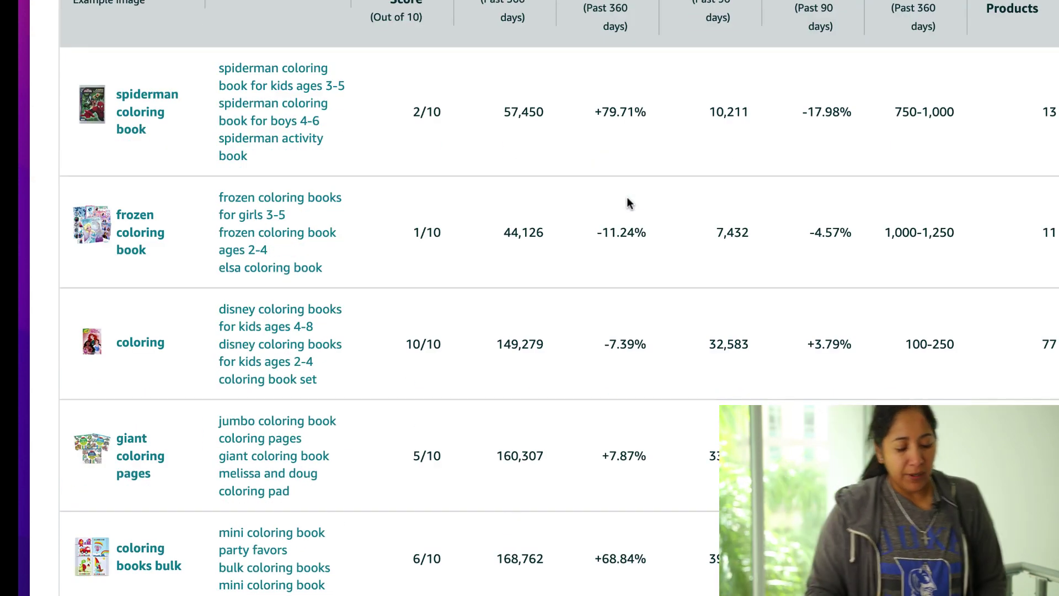
scroll(627, 204, up, 8)
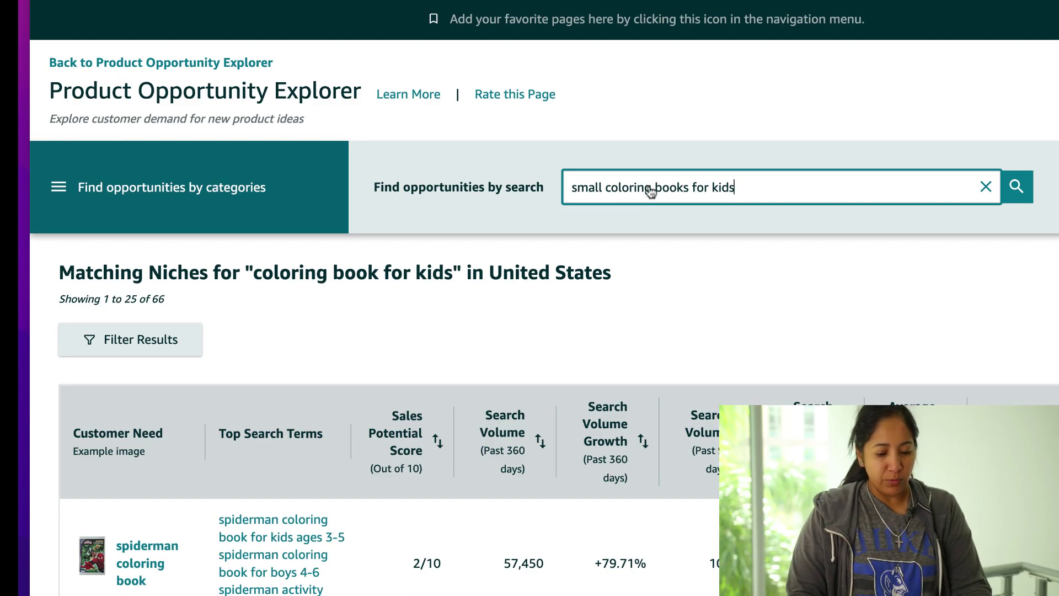
Replace the search phrase with 'jumbo coloring book' and run the search
triple_click(653, 188)
text(jump)
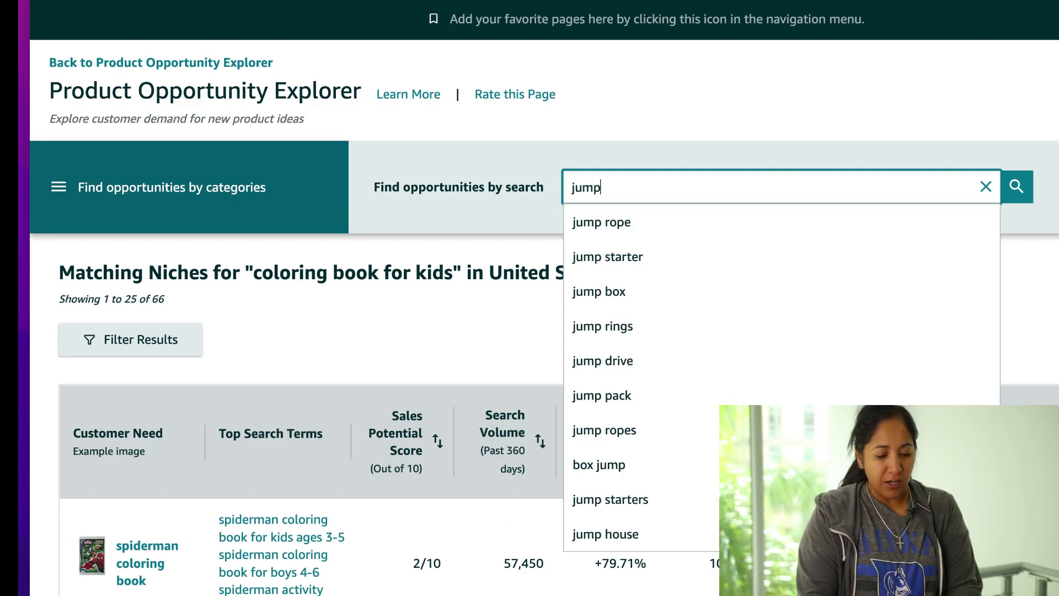
key(BackSpace)
text(bo c)
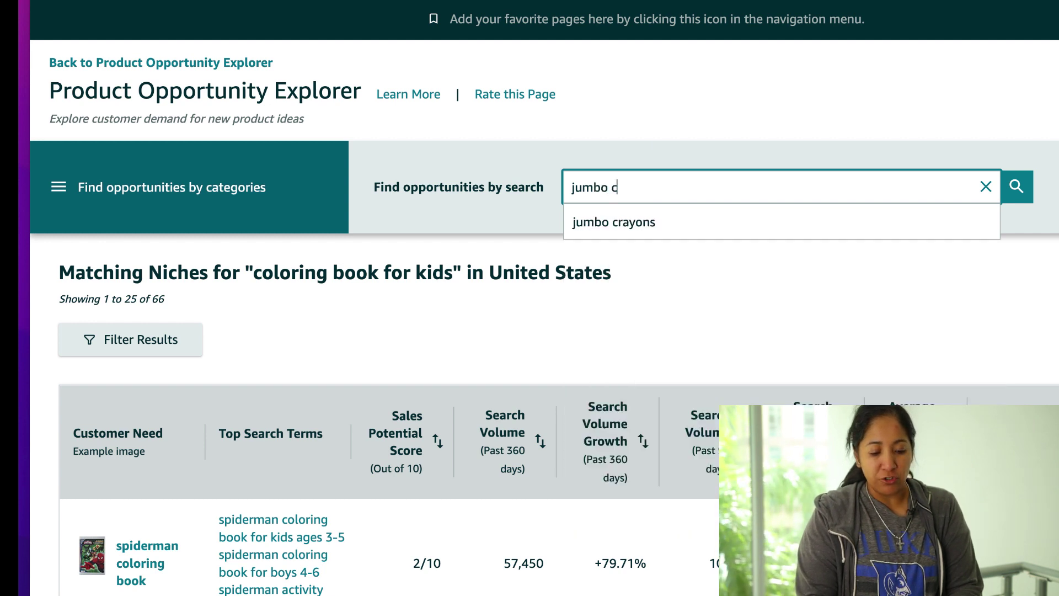
text(oloring baa)
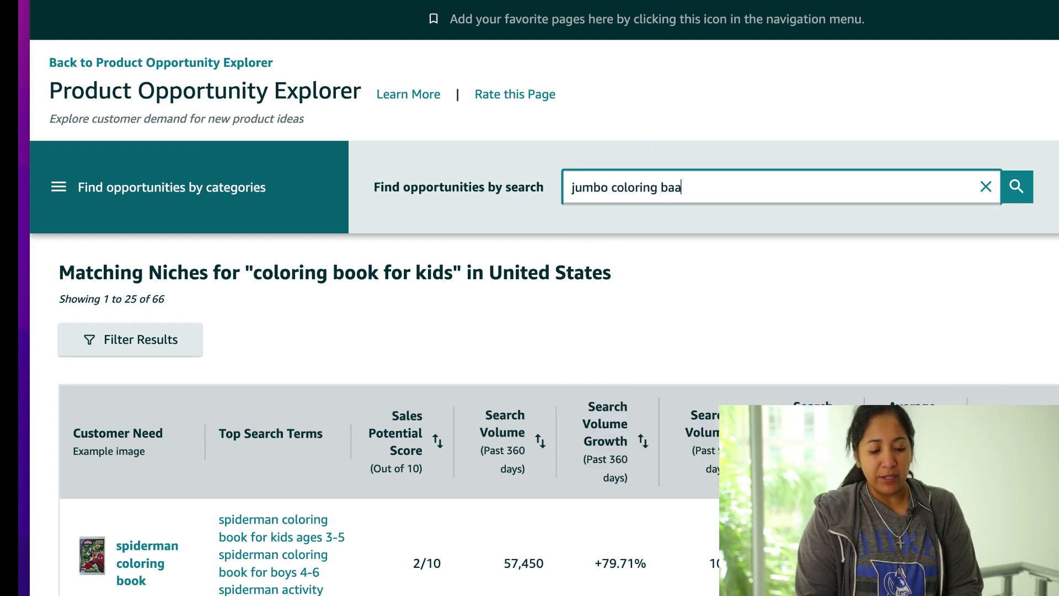
key(BackSpace)
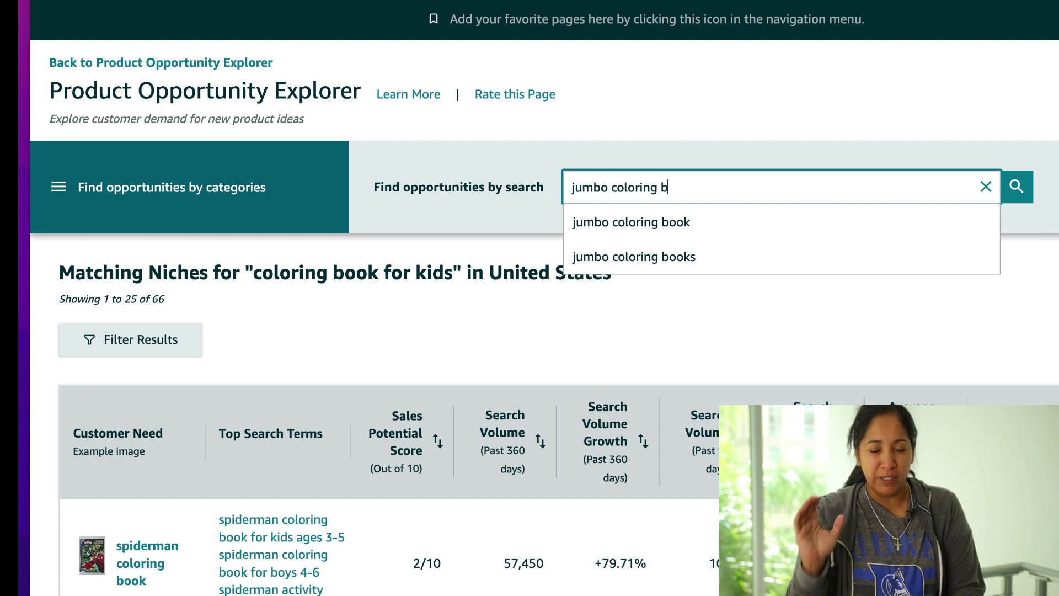
text(ook)
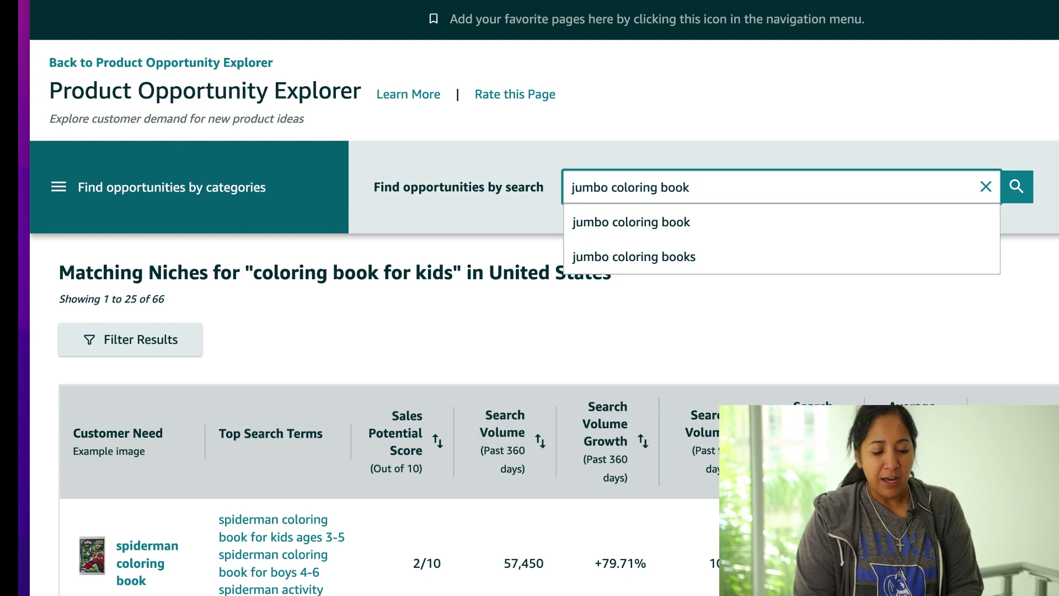
key(Return)
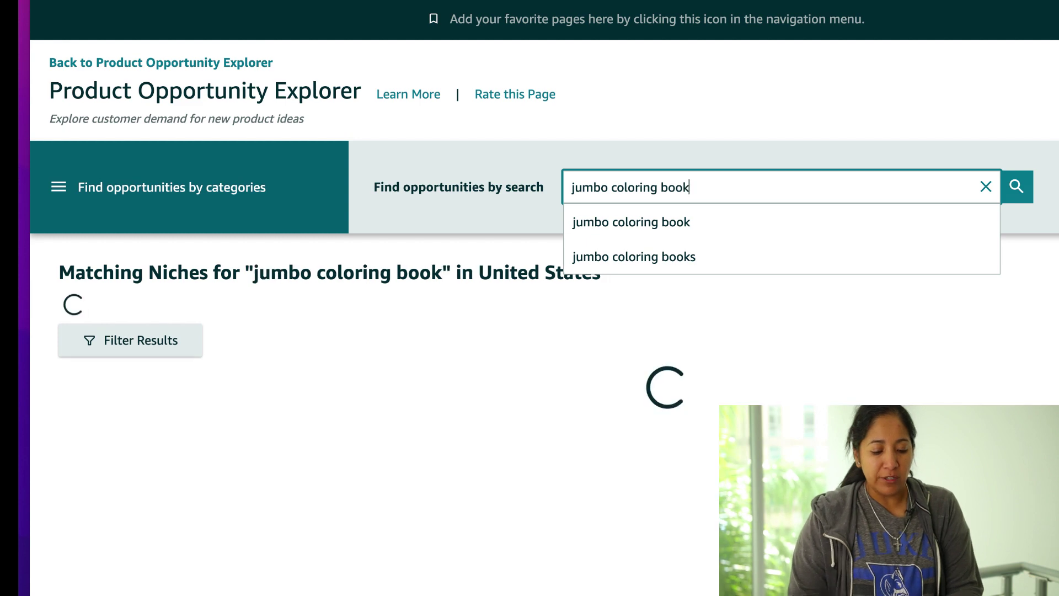
click(518, 311)
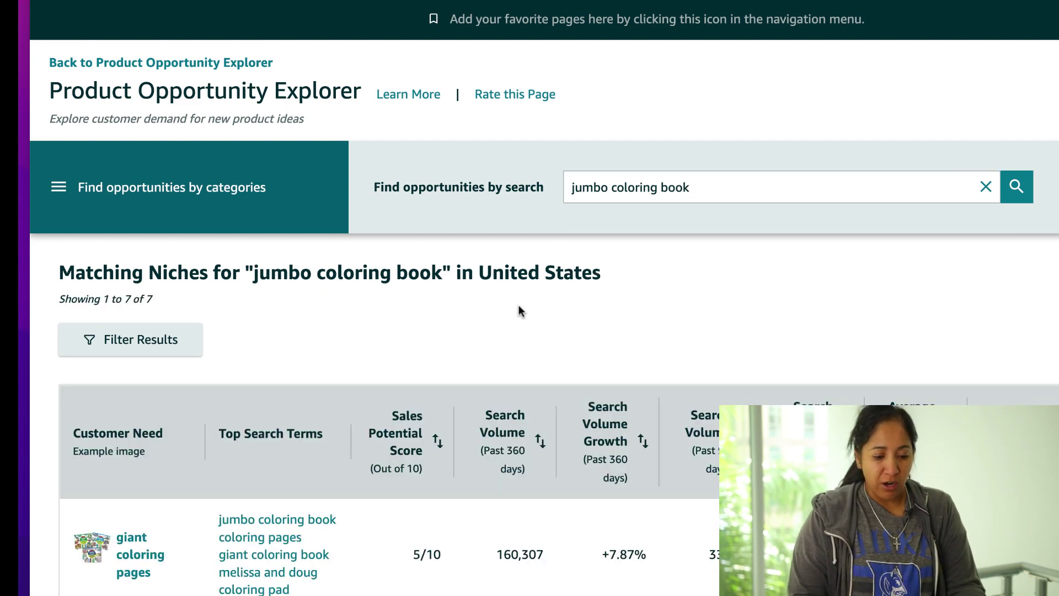
Find 'jumbo coloring book' on the results page among the 7 matching niches
scroll(578, 278, down, 1)
scroll(577, 279, down, 1)
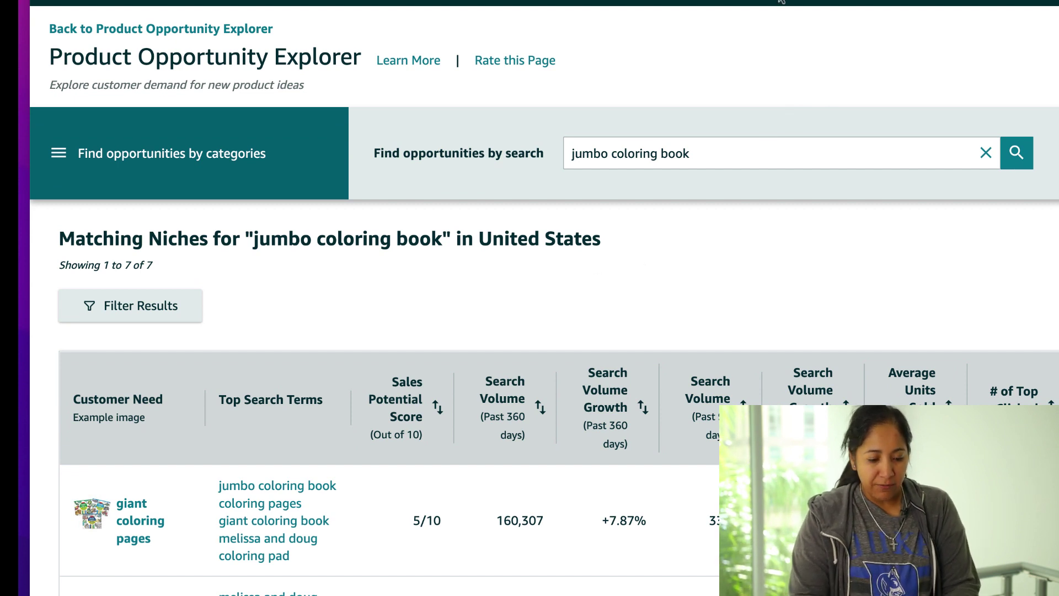
key(ctrl+f)
text(jumbo coloring book)
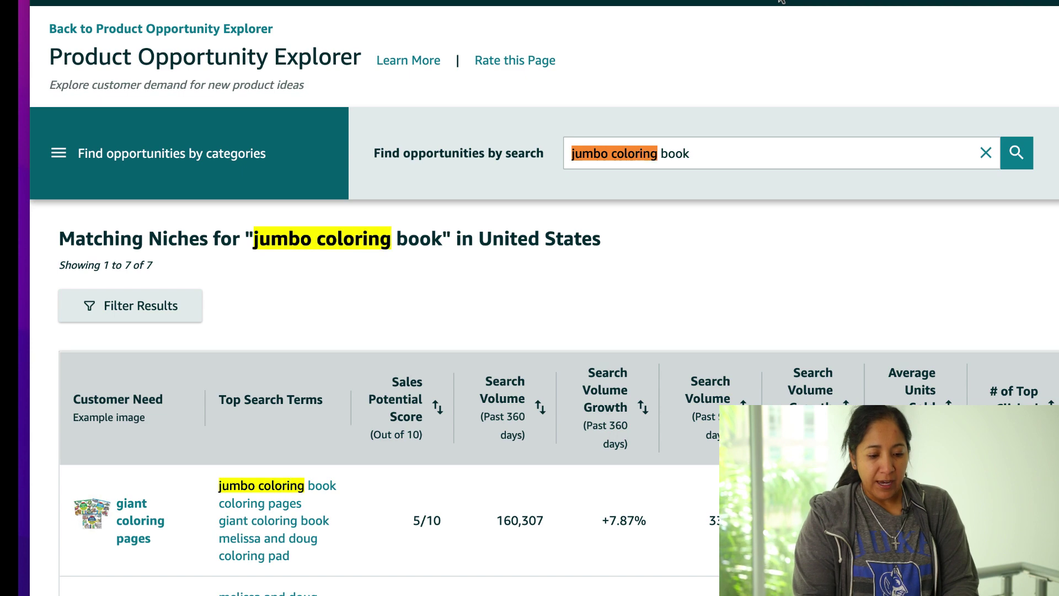
key(Return)
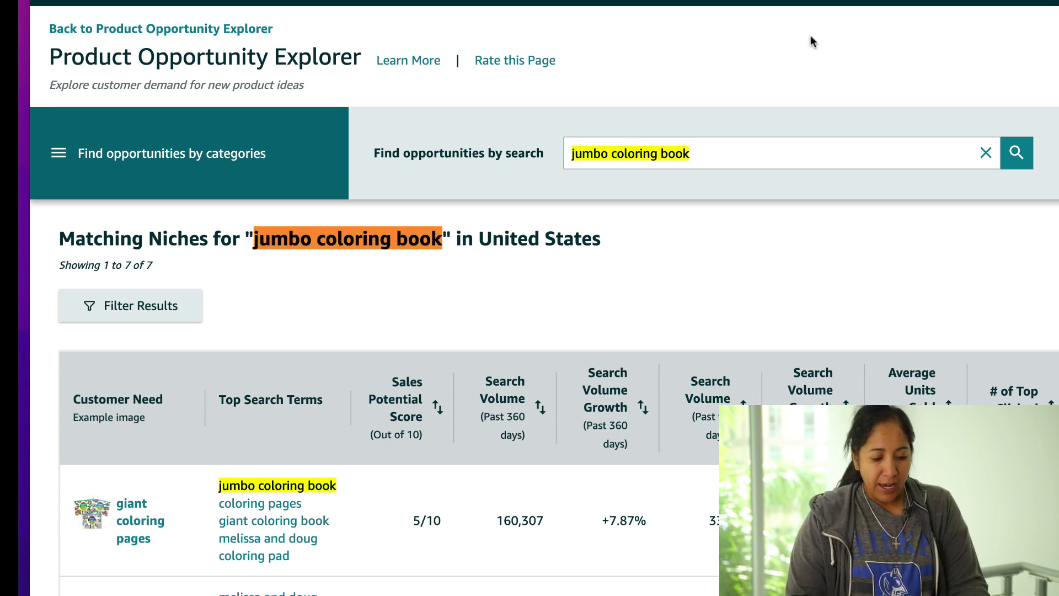
scroll(327, 516, down, 1)
scroll(327, 516, down, 2)
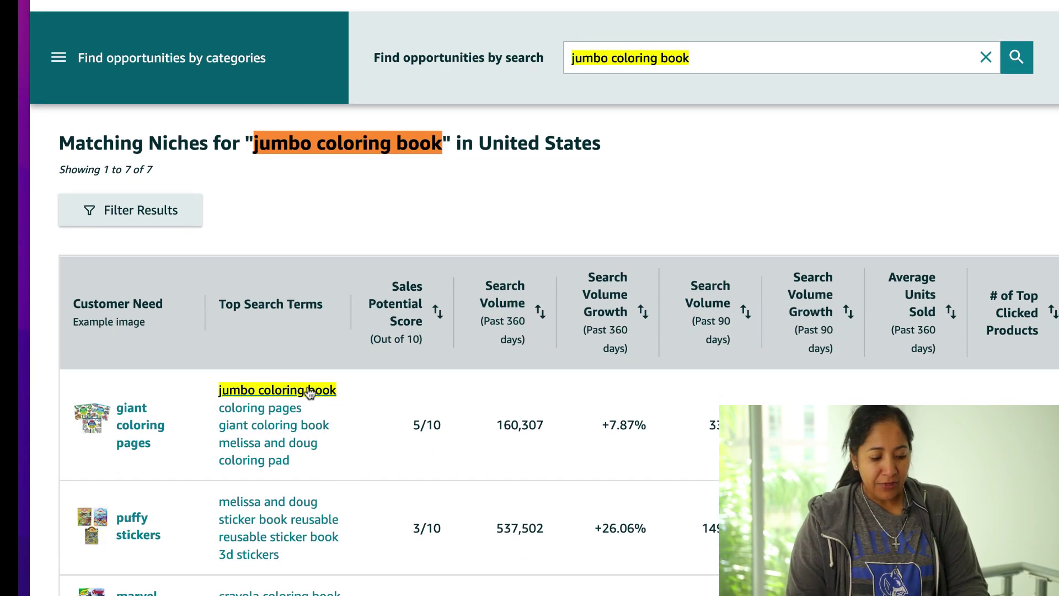
click(700, 62)
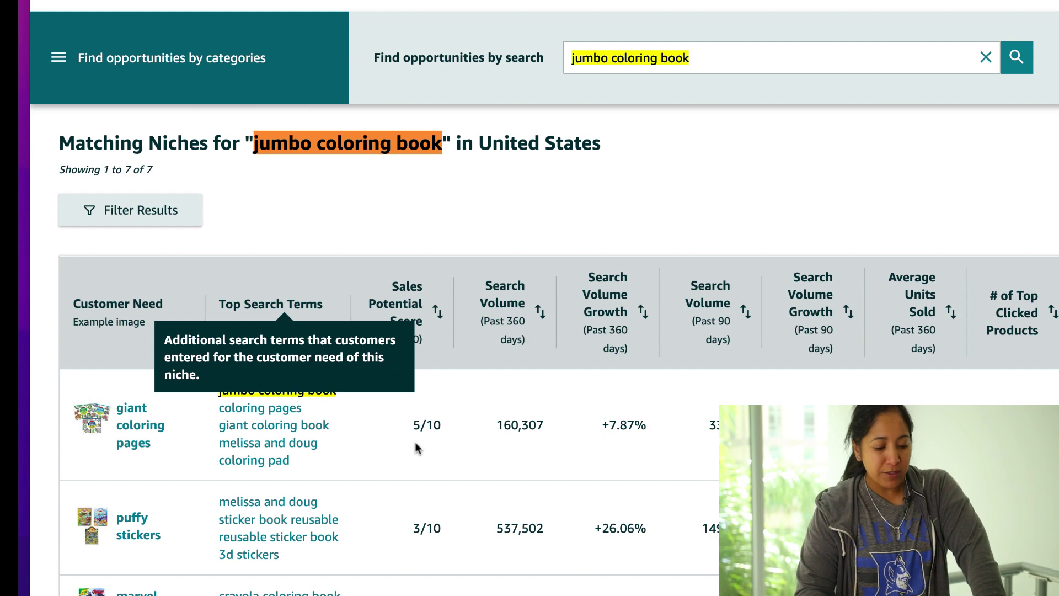
Open the giant coloring pages niche's Search Terms and highlight 'jumbo coloring book'
click(143, 434)
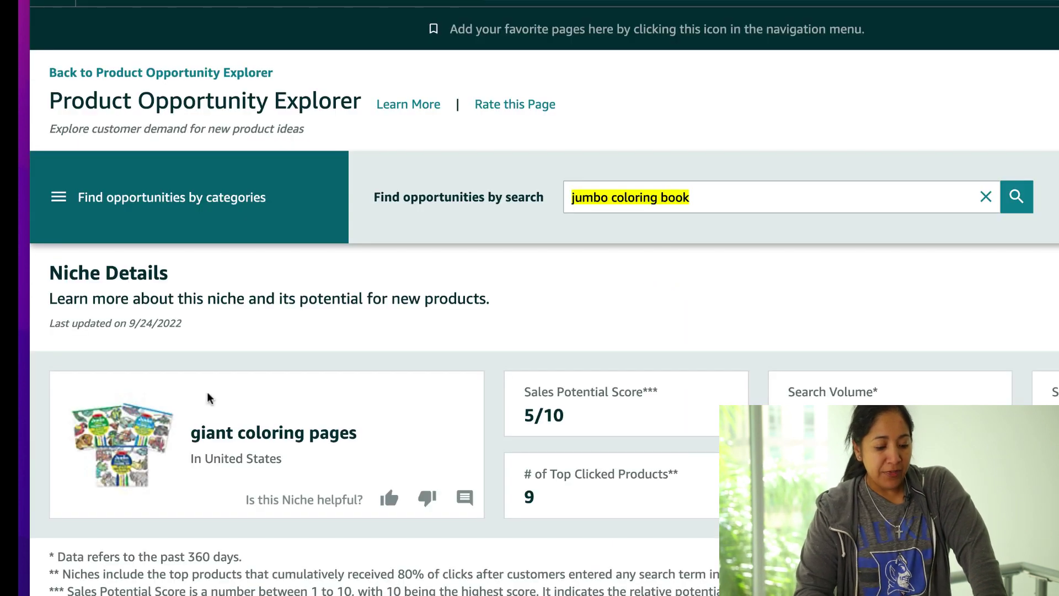
scroll(208, 397, down, 4)
click(160, 439)
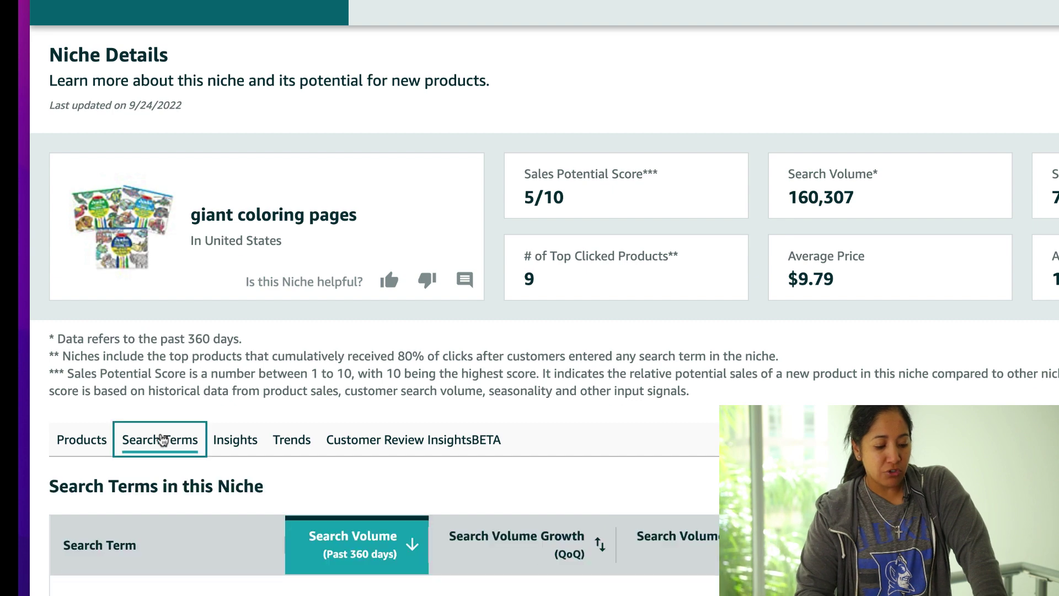
scroll(415, 313, down, 6)
scroll(415, 312, up, 1)
triple_click(239, 322)
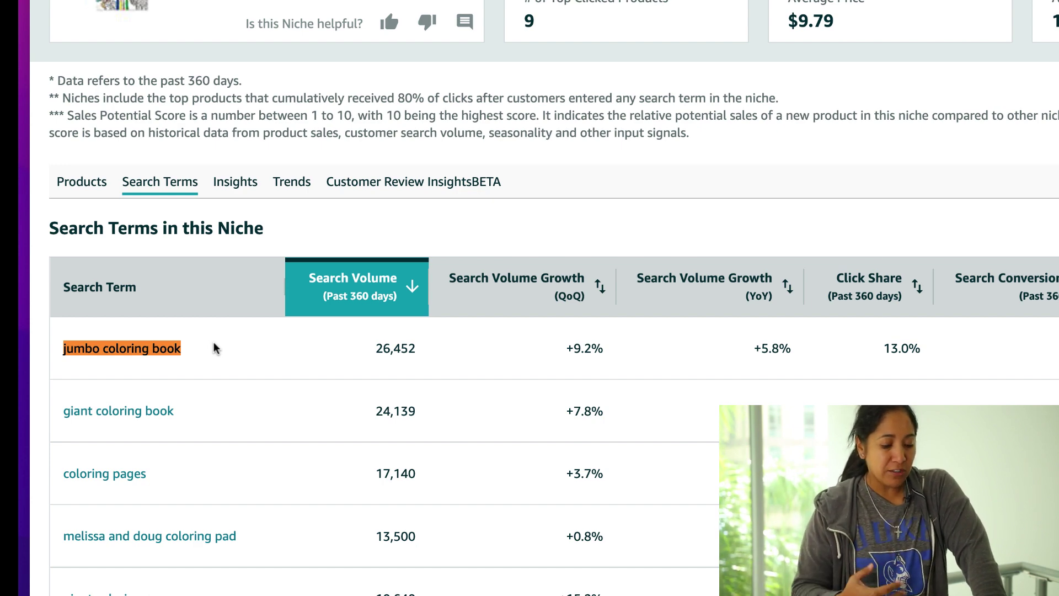
Scroll through the niche's search terms ranked by search volume
scroll(213, 342, up, 2)
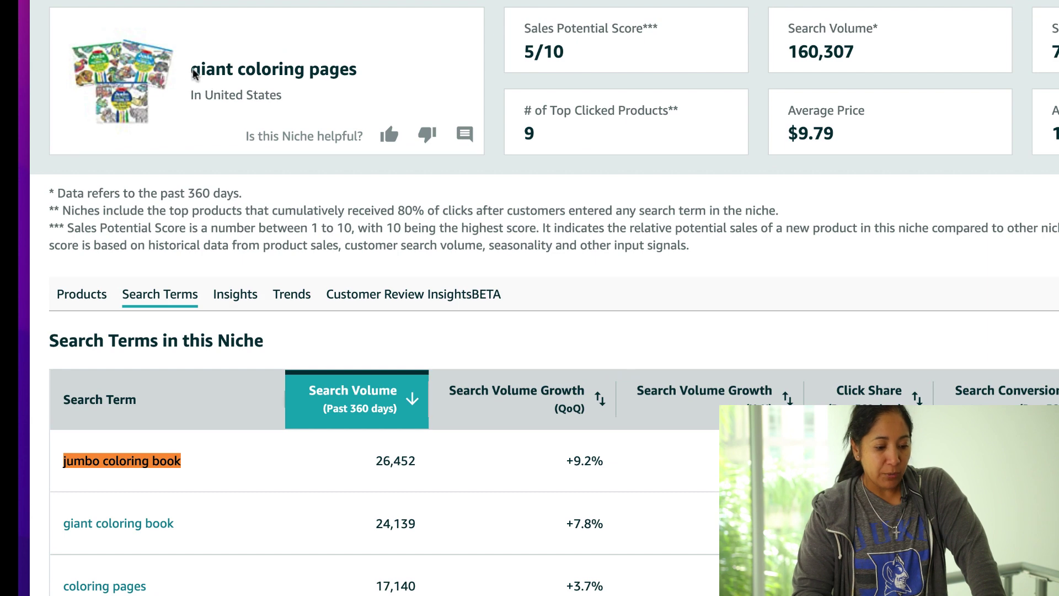
scroll(332, 246, down, 4)
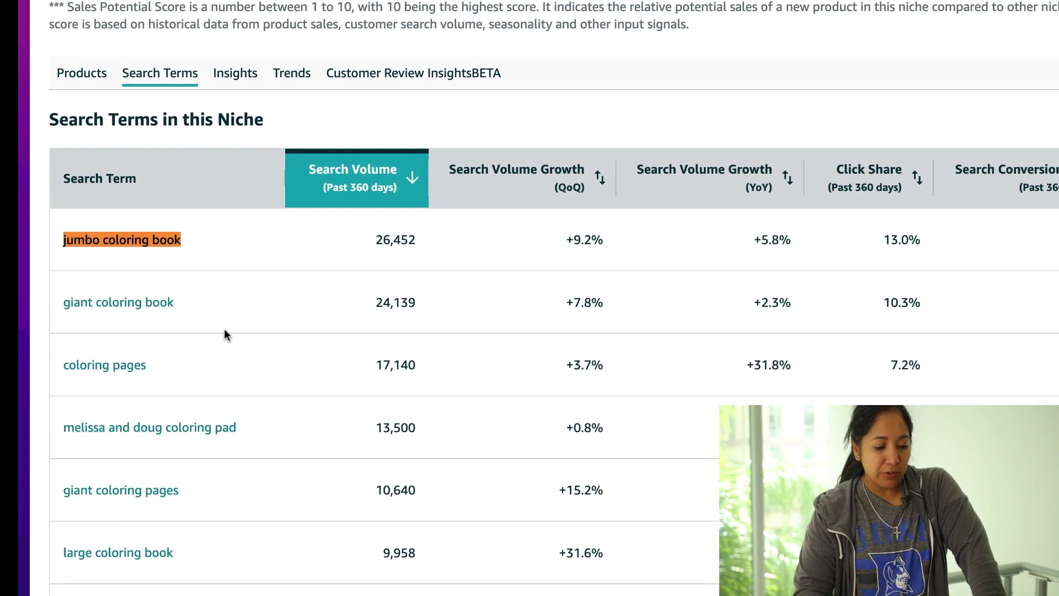
scroll(303, 351, down, 1)
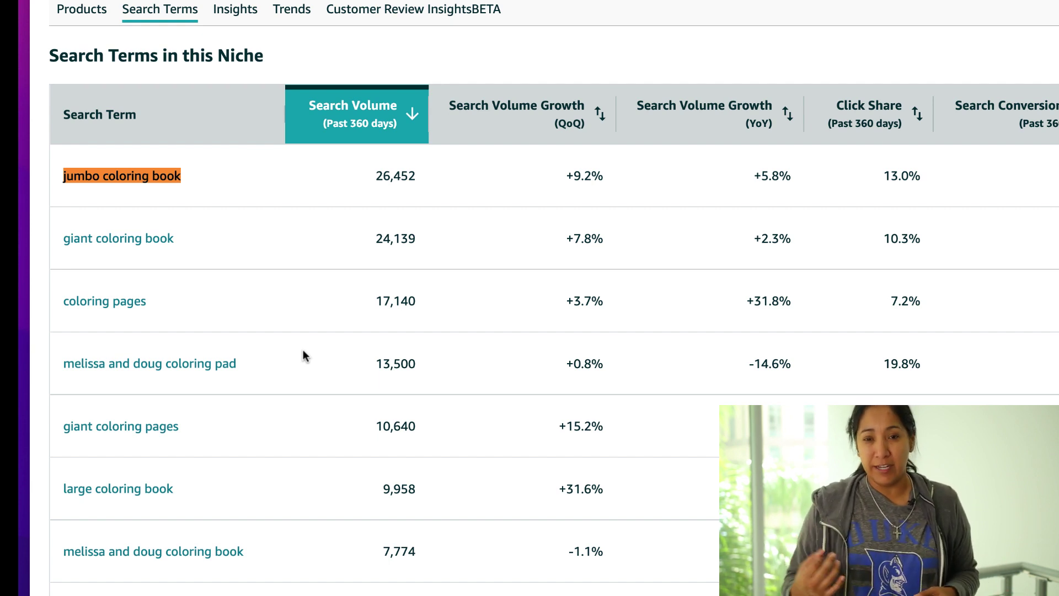
scroll(303, 351, down, 1)
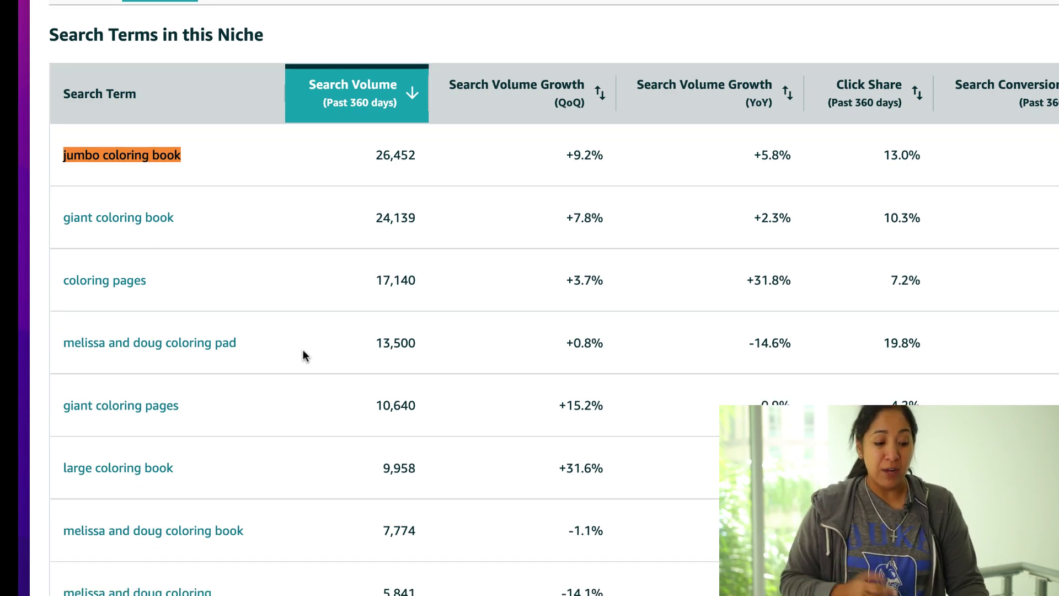
scroll(303, 350, down, 10)
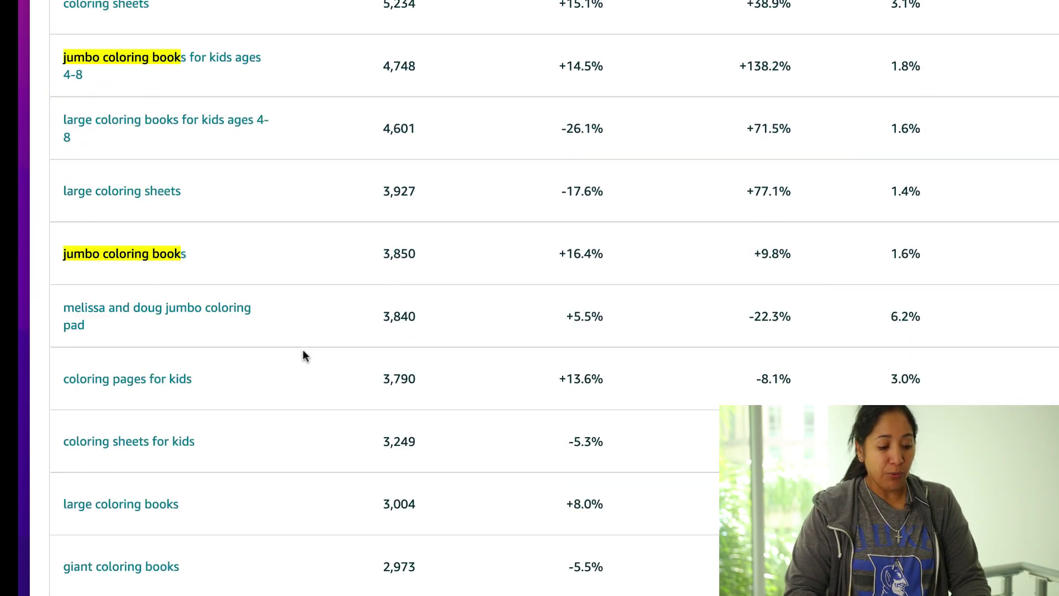
scroll(303, 351, down, 4)
scroll(302, 350, up, 1)
scroll(303, 351, up, 20)
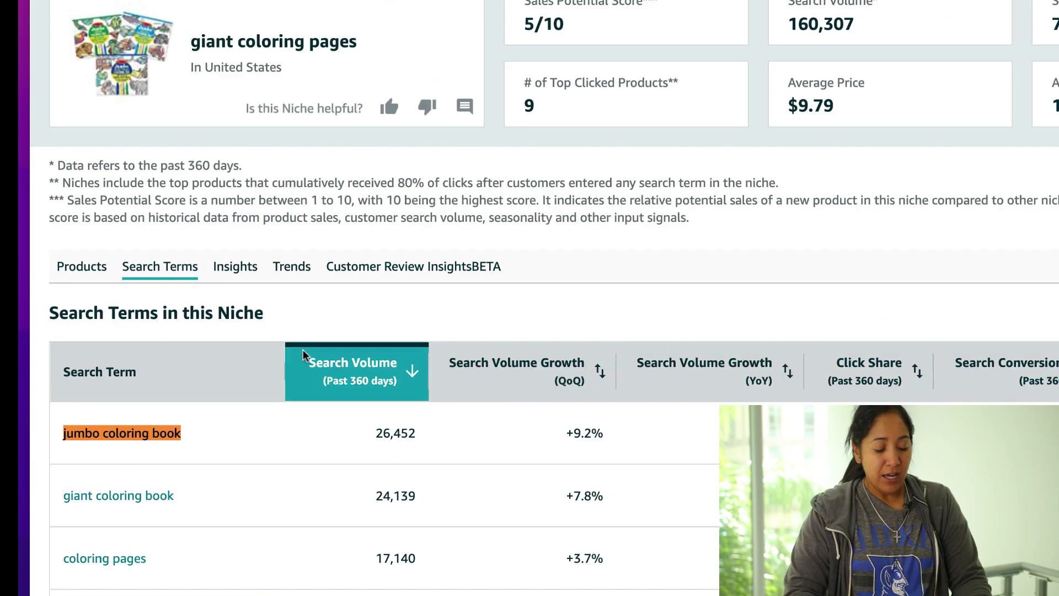
scroll(303, 351, up, 3)
scroll(303, 353, down, 7)
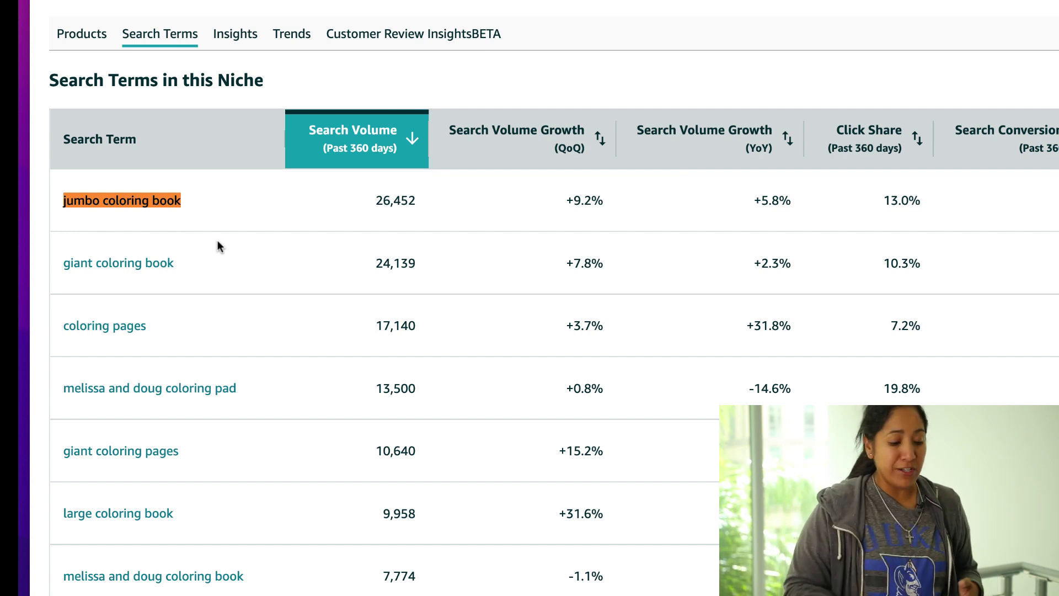
scroll(218, 243, down, 2)
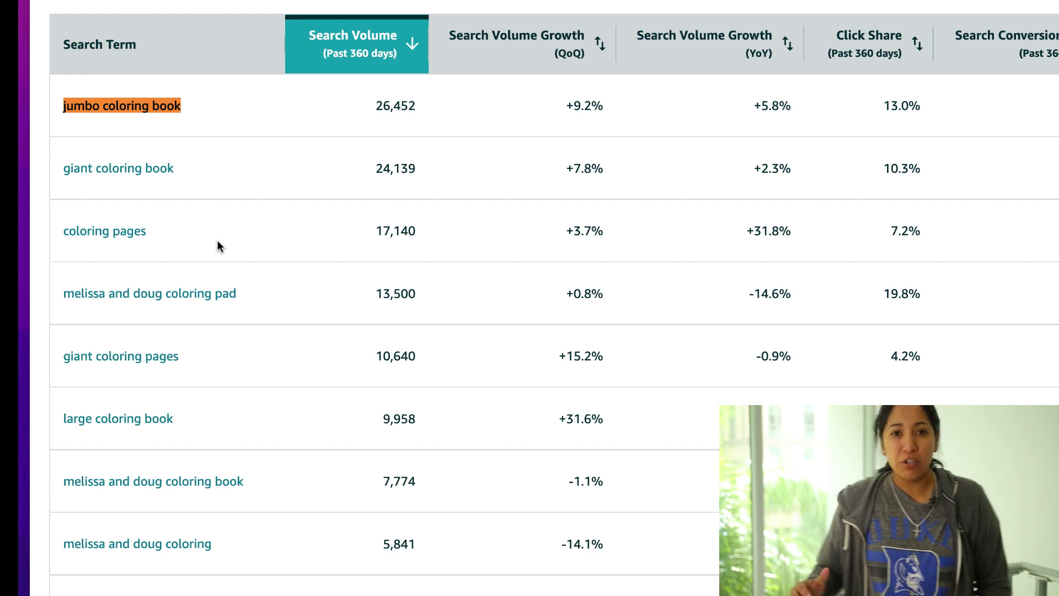
scroll(217, 240, down, 1)
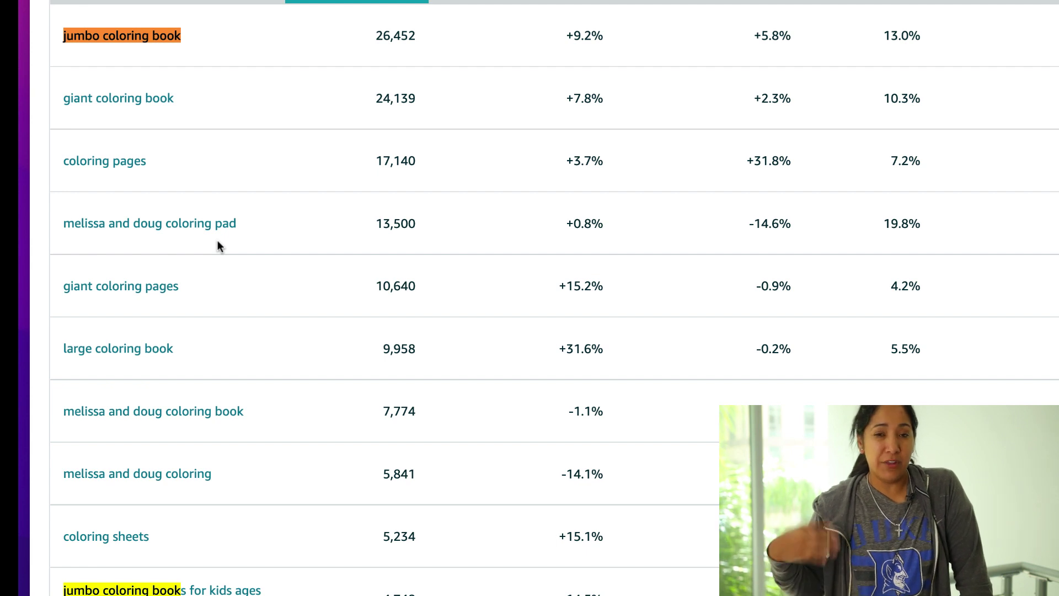
scroll(217, 246, down, 1)
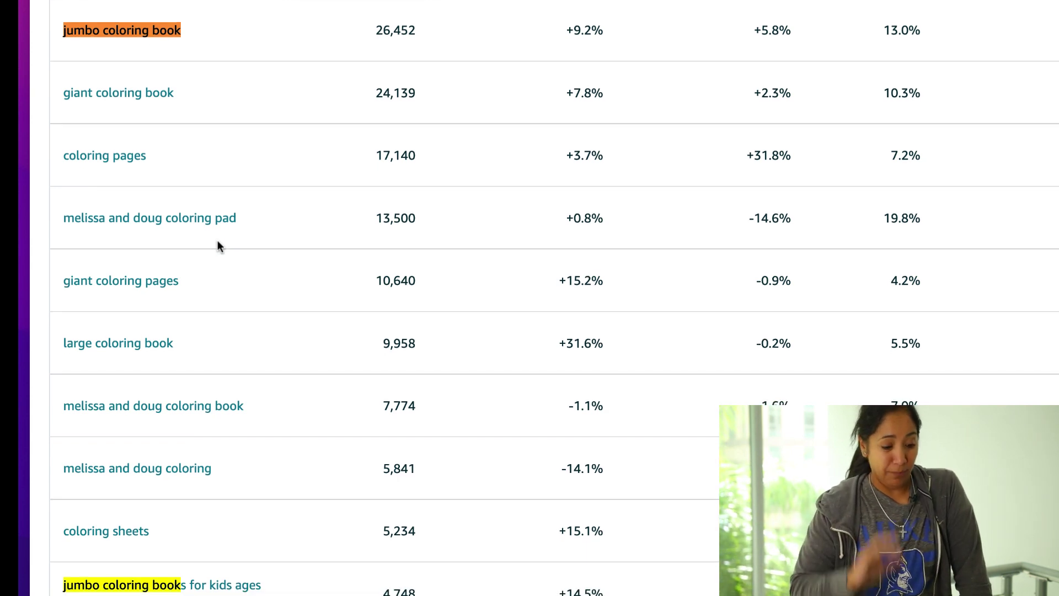
scroll(217, 245, down, 1)
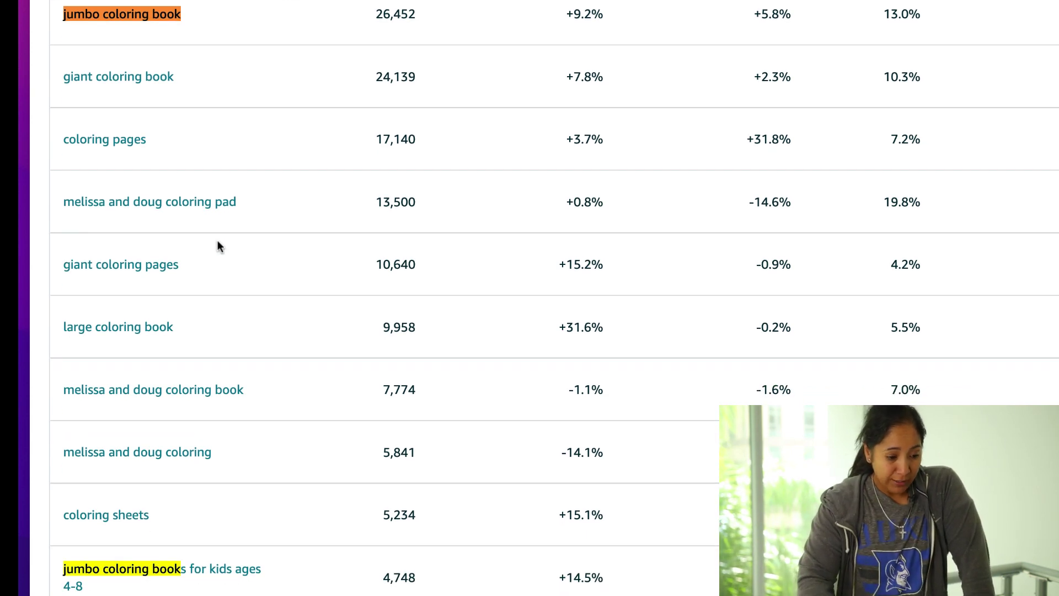
scroll(218, 240, down, 1)
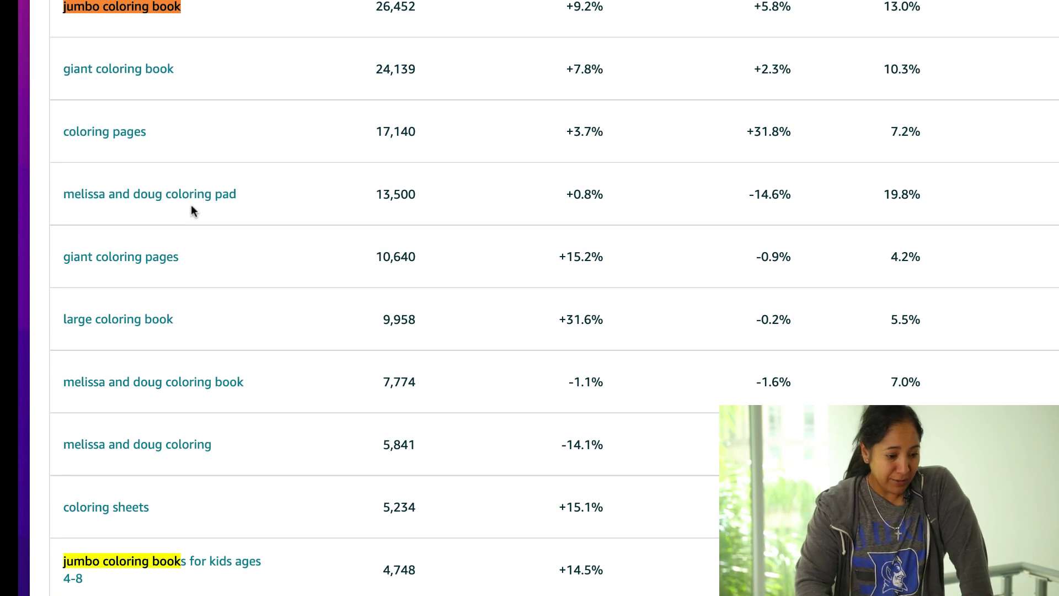
scroll(189, 355, down, 3)
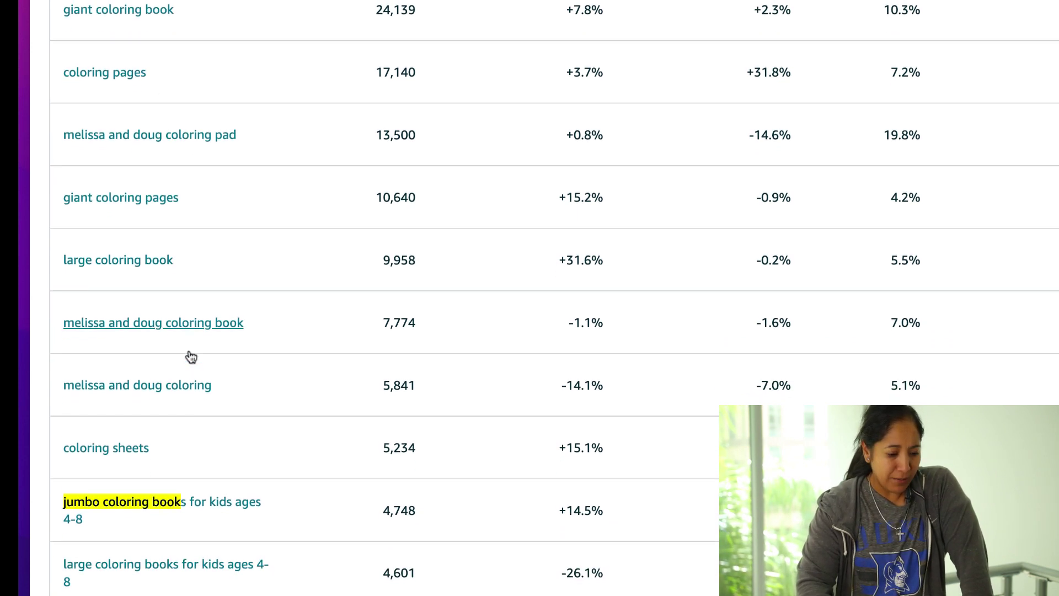
scroll(200, 352, down, 6)
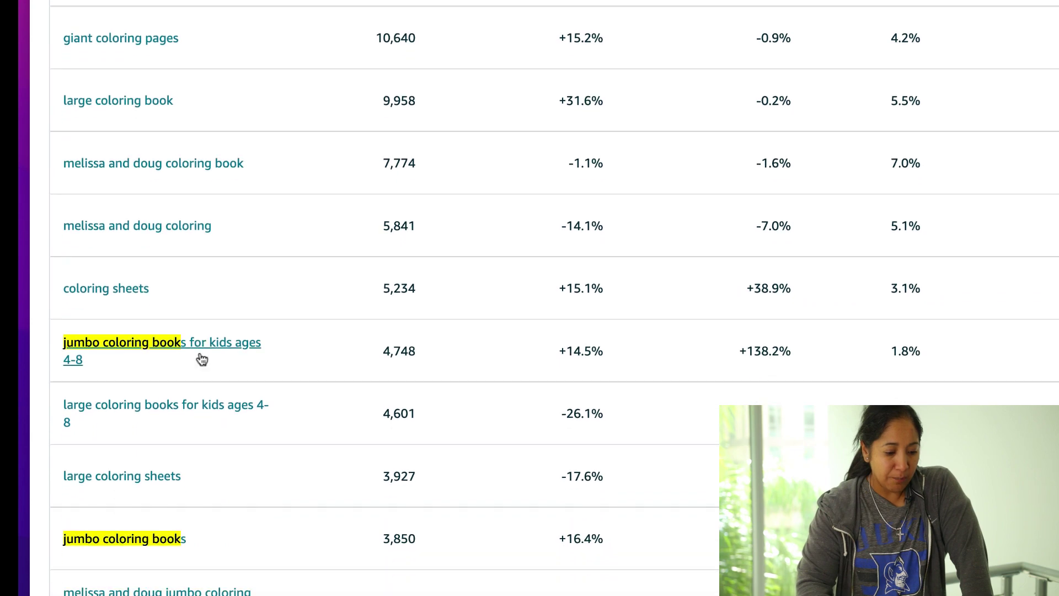
scroll(190, 373, down, 1)
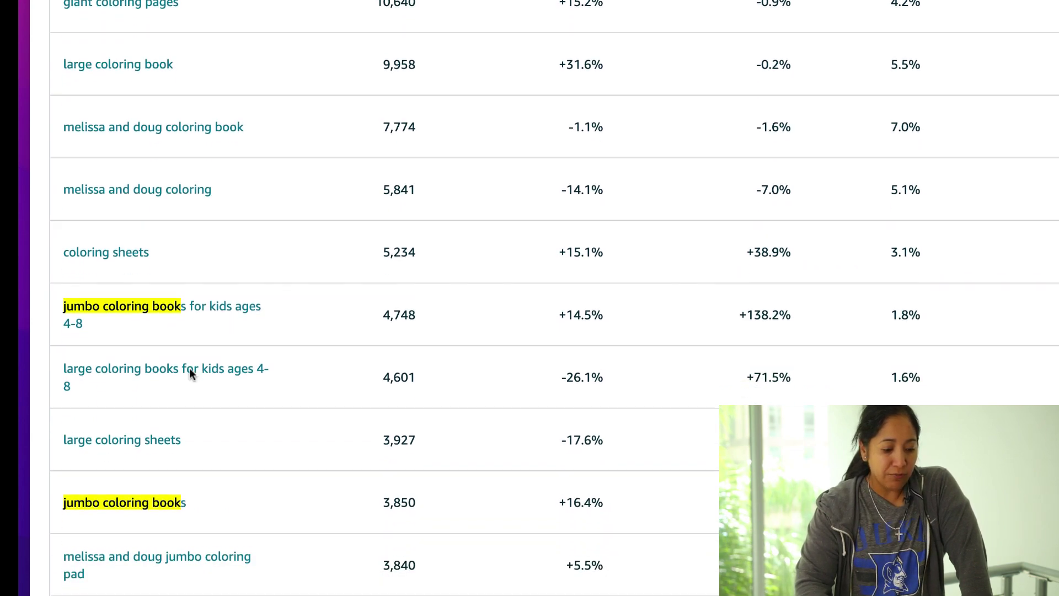
scroll(245, 393, down, 1)
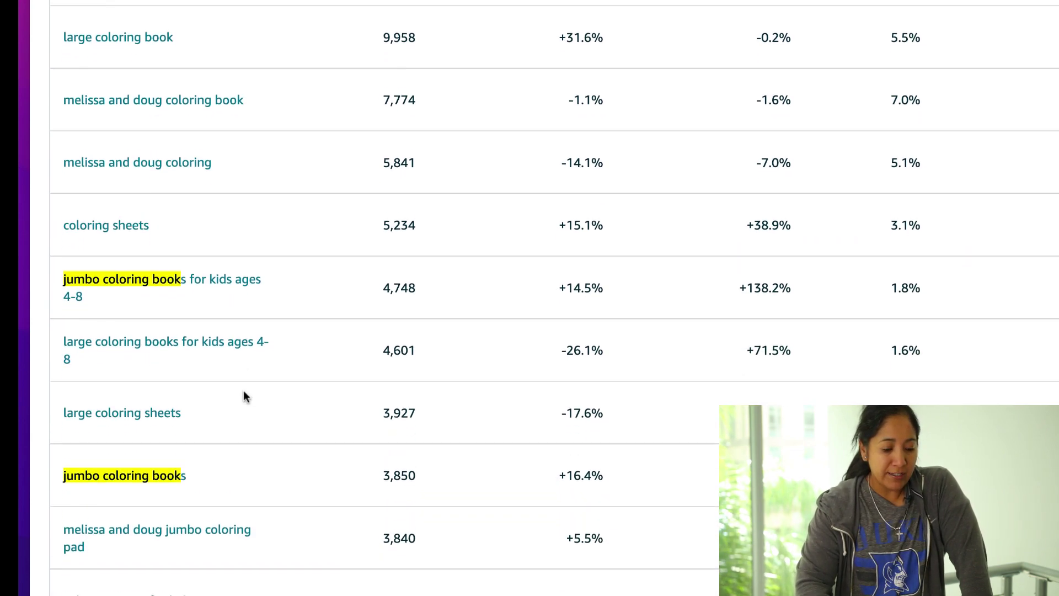
scroll(243, 391, down, 9)
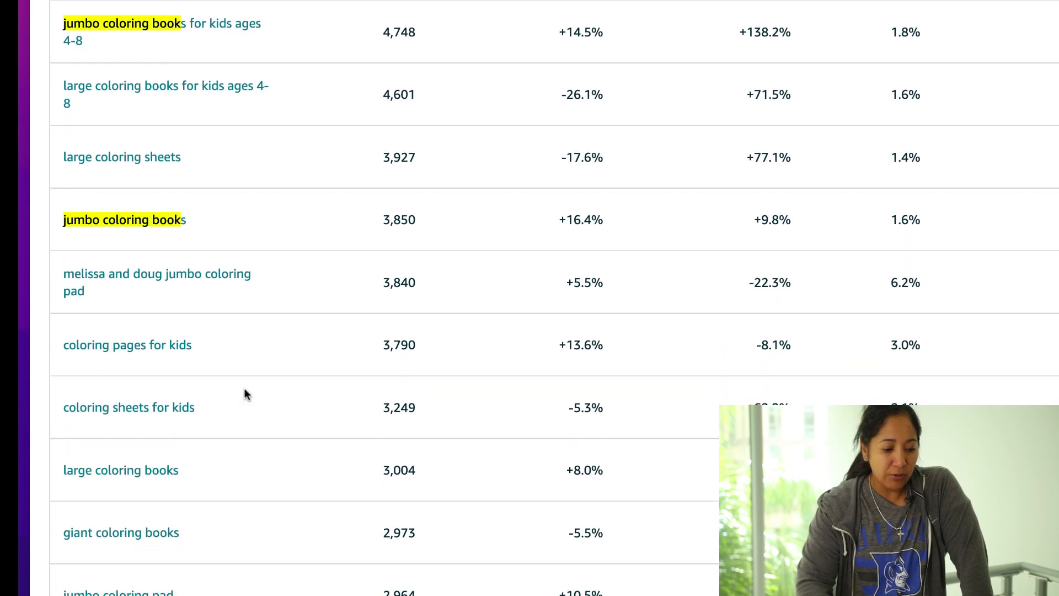
scroll(239, 325, down, 7)
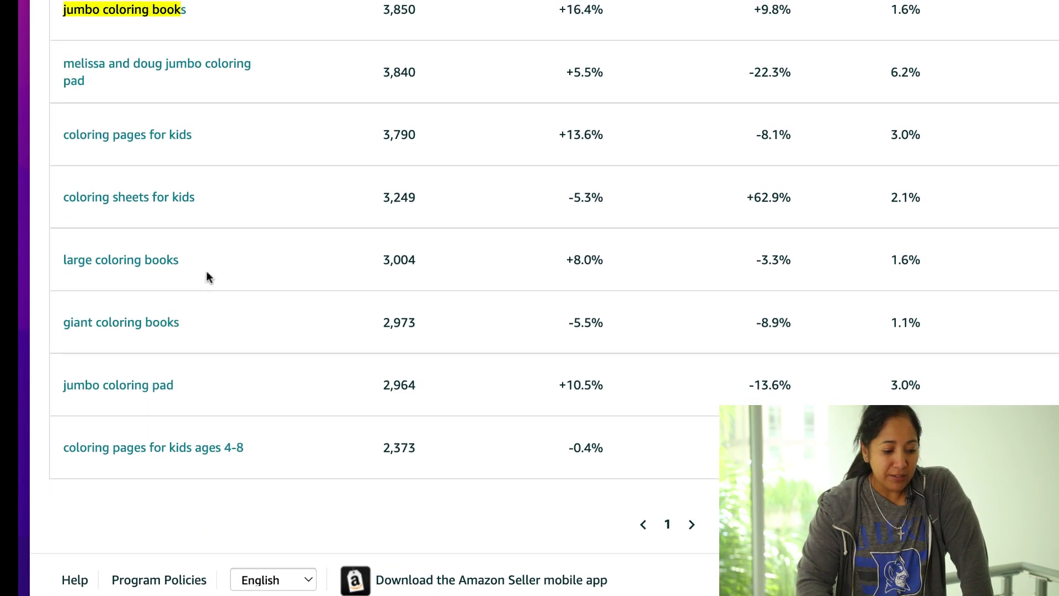
scroll(207, 273, up, 20)
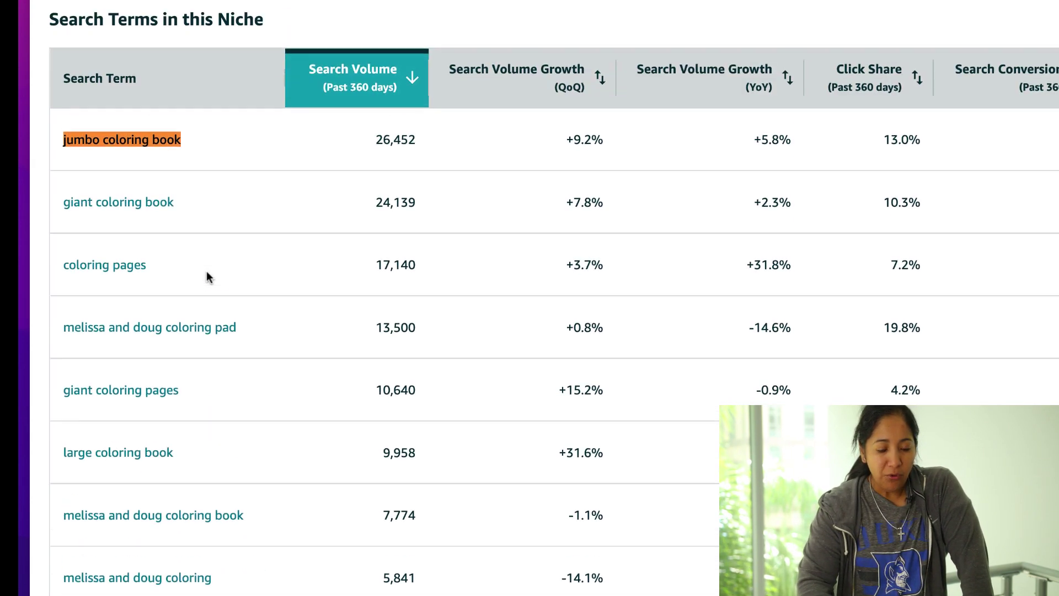
scroll(207, 270, up, 3)
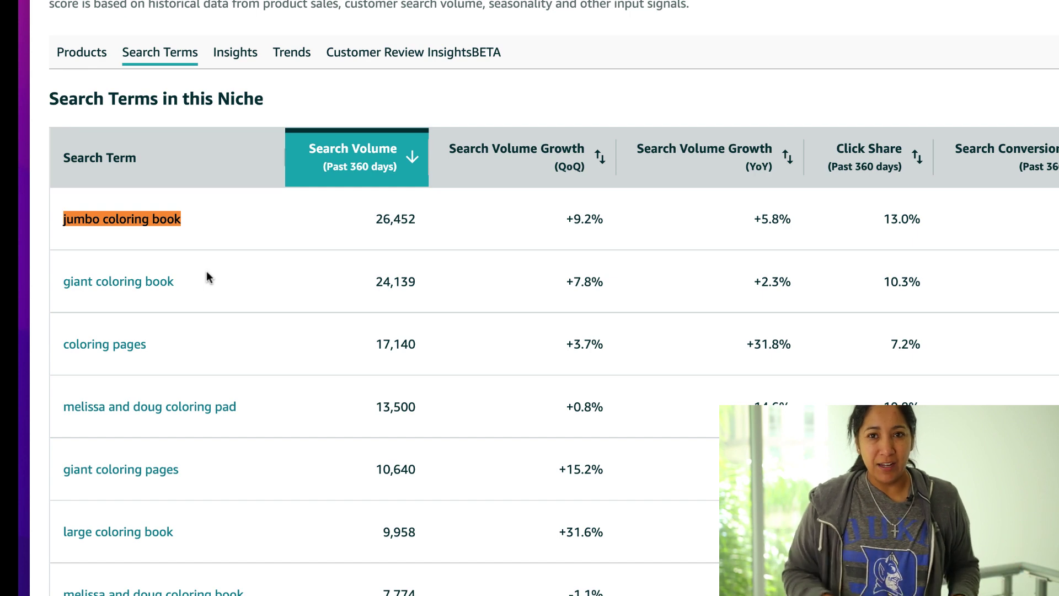
scroll(207, 274, up, 7)
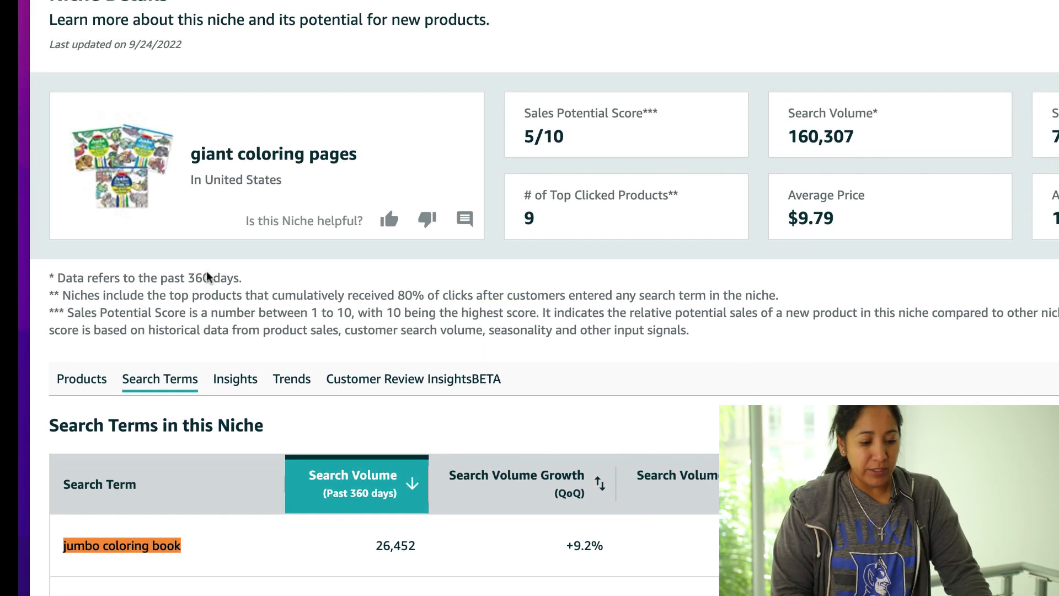
scroll(206, 274, up, 4)
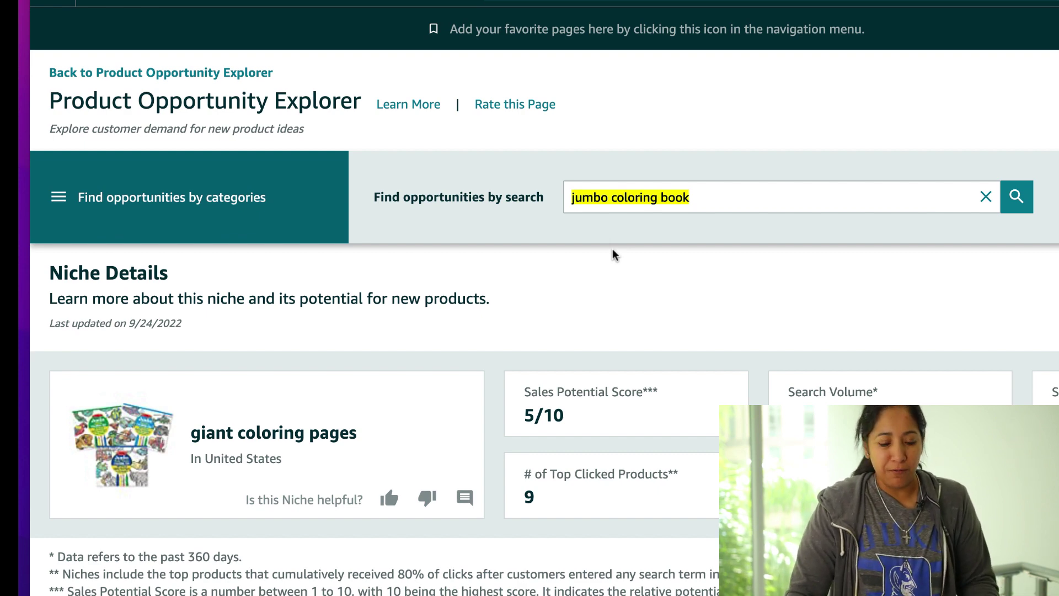
scroll(469, 276, down, 11)
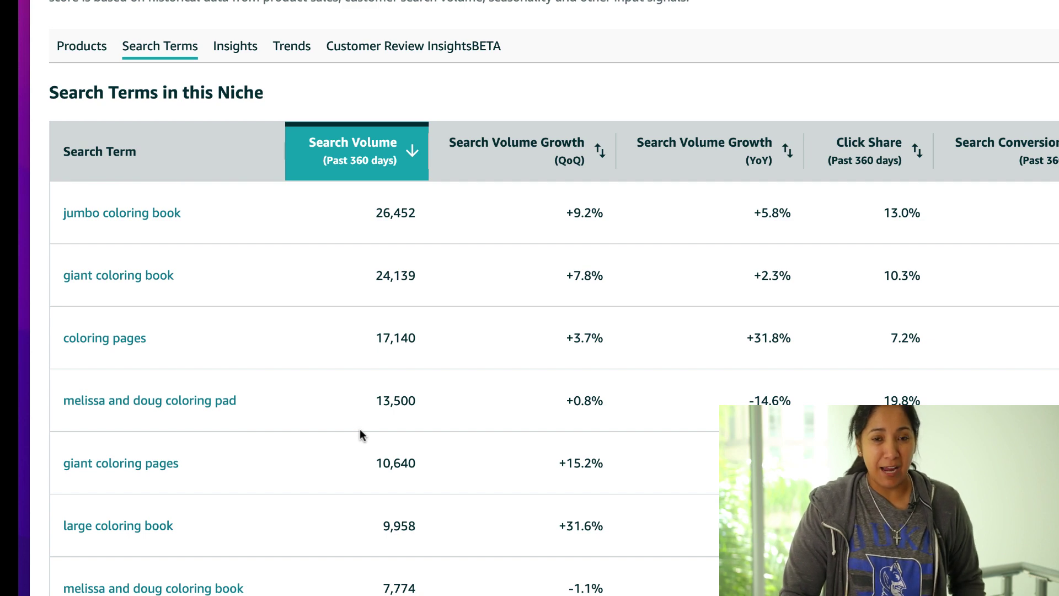
scroll(359, 428, up, 4)
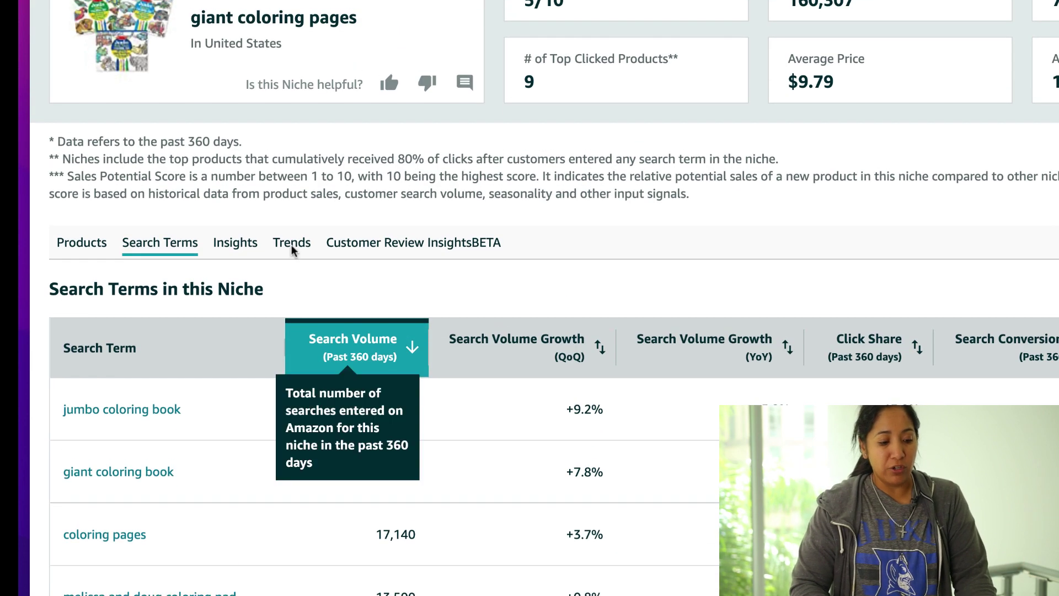
click(155, 241)
scroll(266, 375, down, 3)
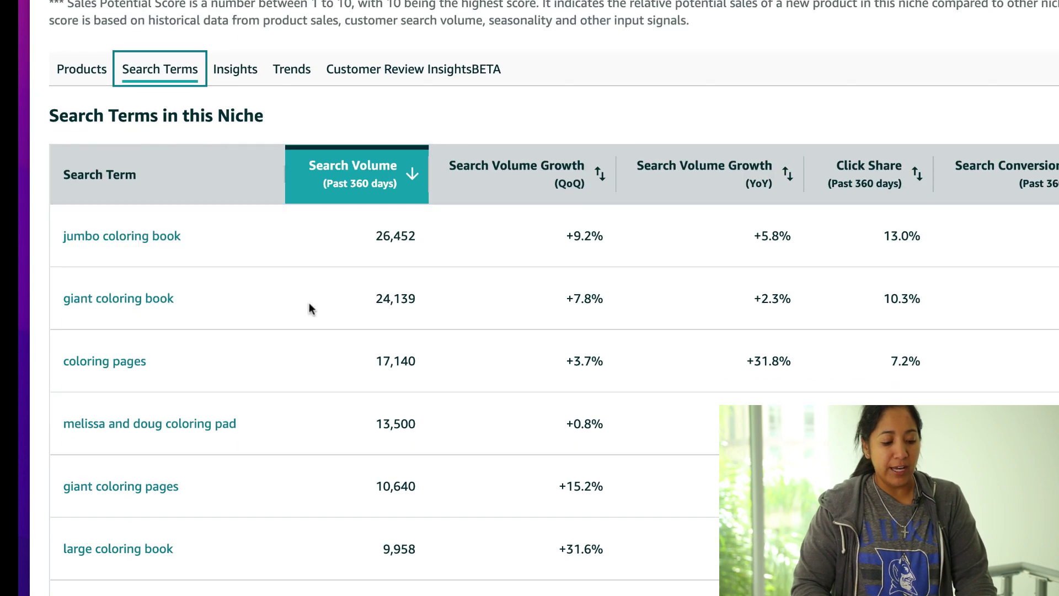
scroll(310, 305, down, 4)
scroll(309, 302, down, 1)
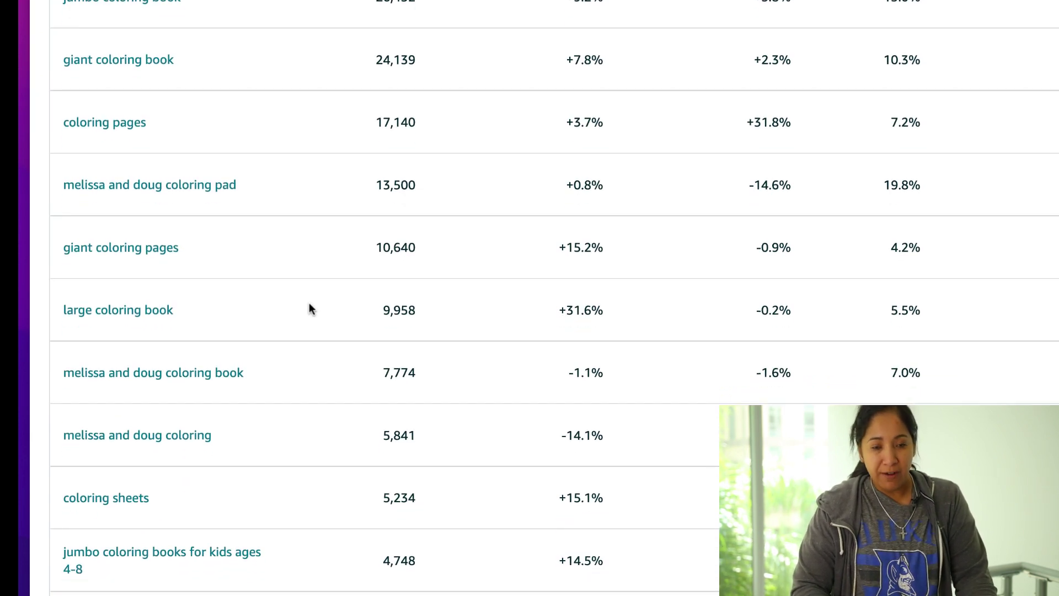
scroll(309, 304, down, 1)
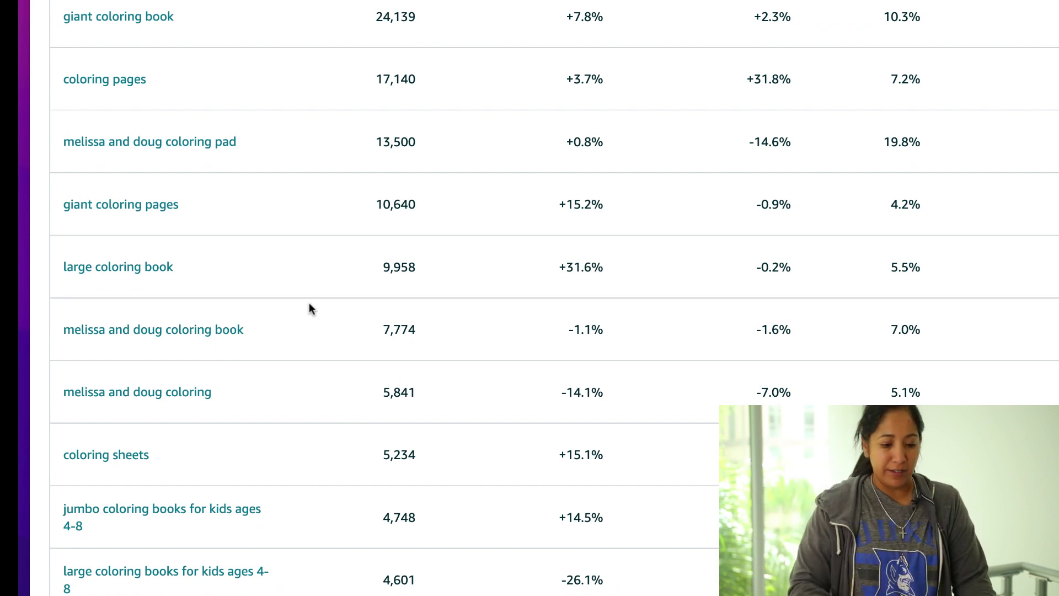
scroll(309, 305, up, 10)
scroll(309, 304, up, 5)
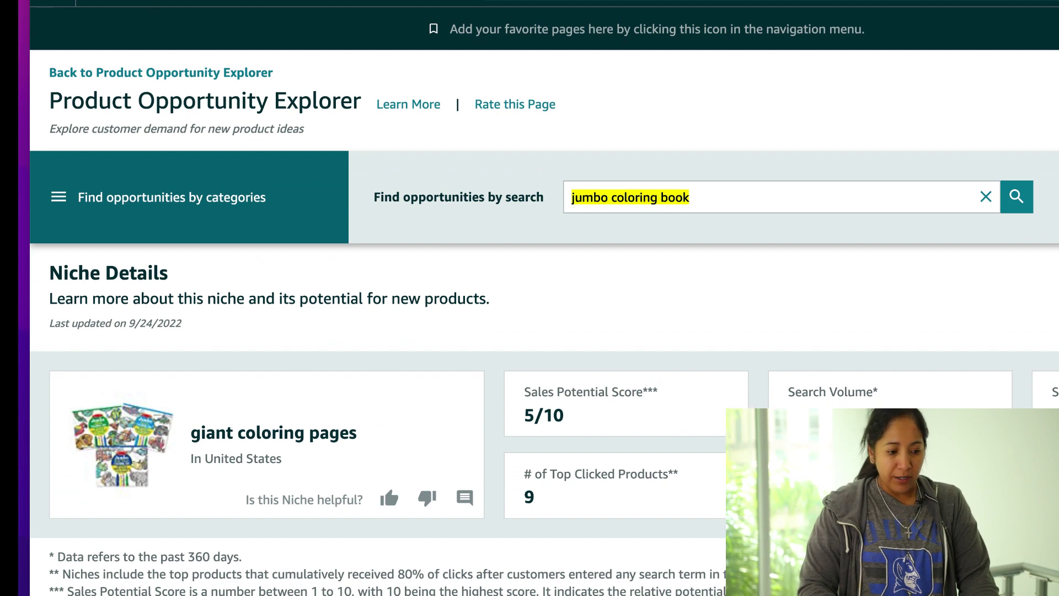
scroll(133, 25, down, 7)
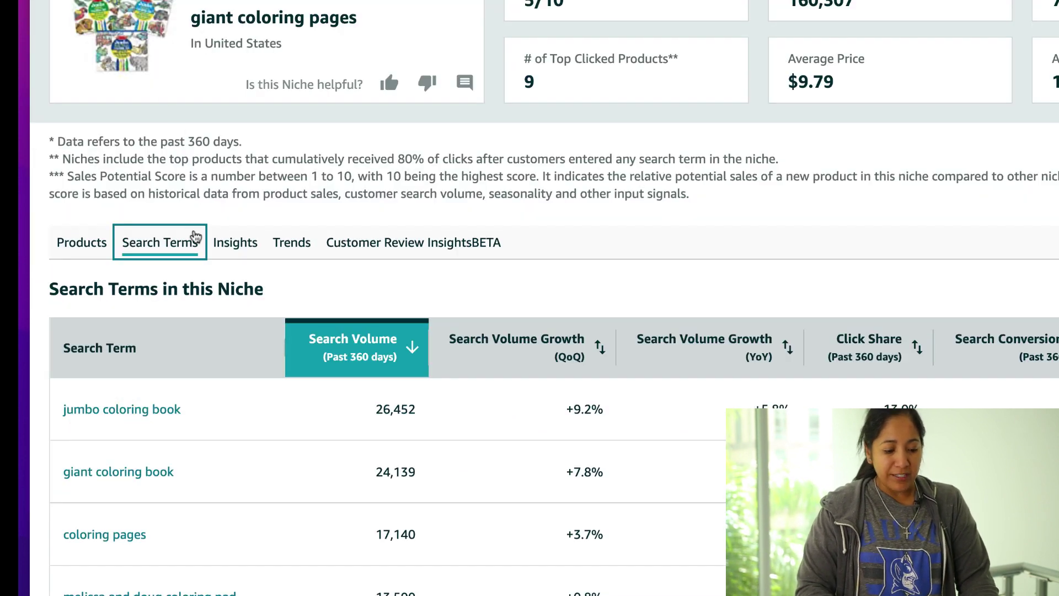
scroll(194, 234, down, 2)
scroll(193, 230, down, 4)
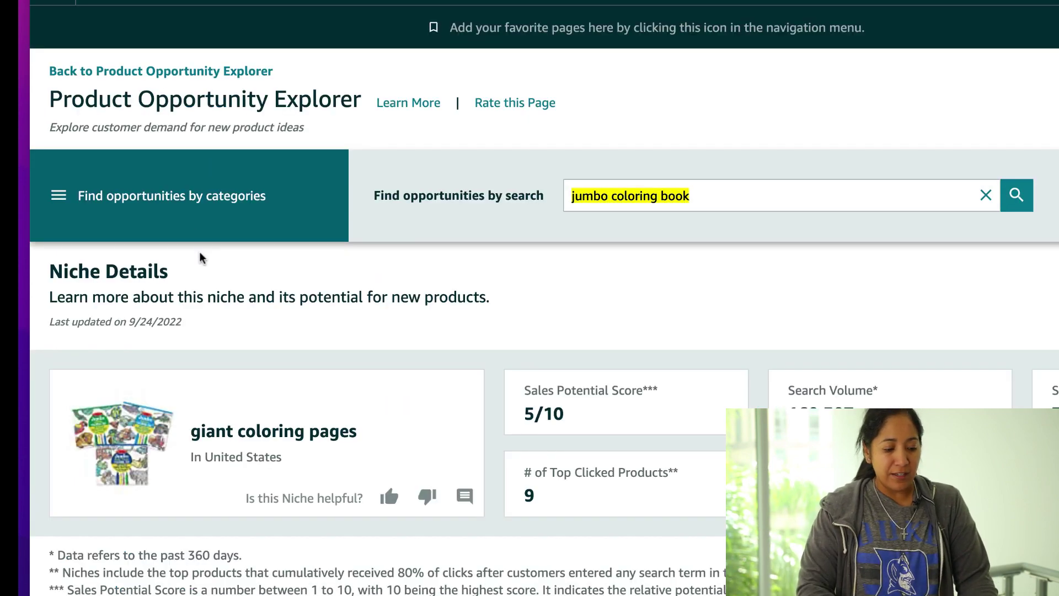
scroll(200, 251, down, 5)
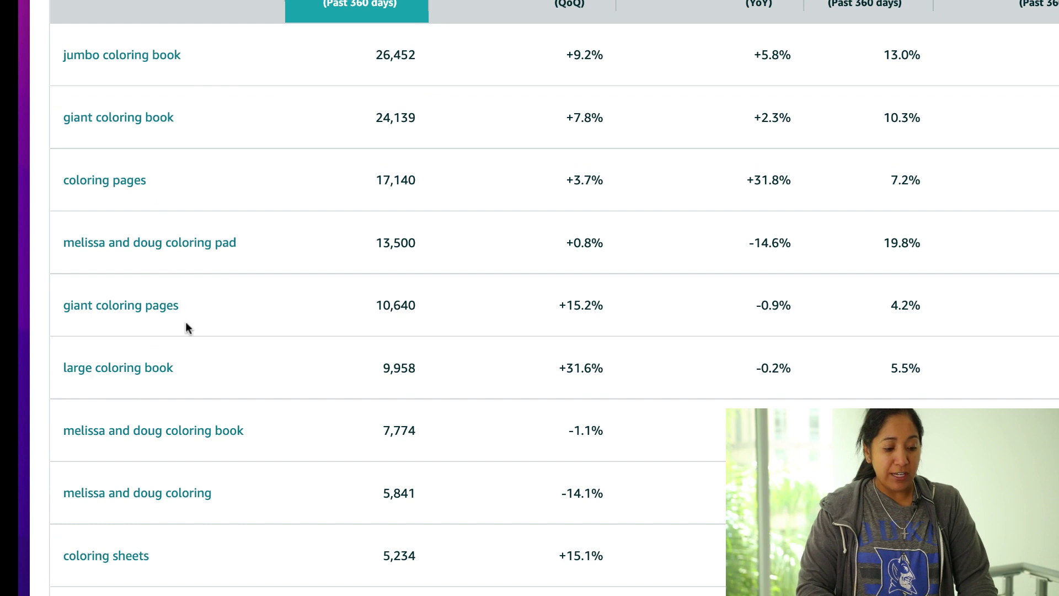
scroll(185, 327, down, 1)
scroll(185, 327, down, 2)
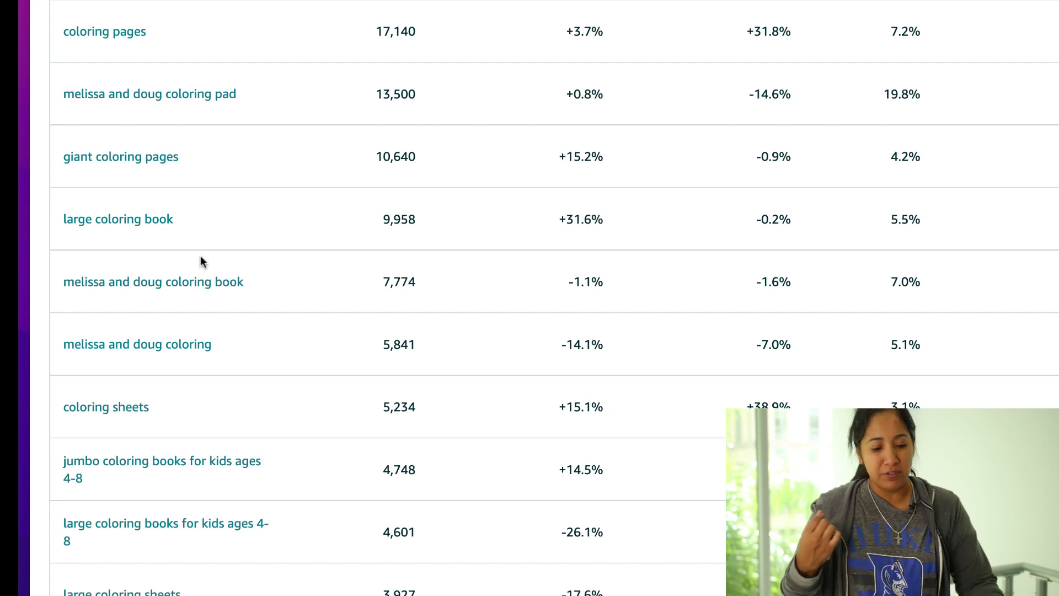
scroll(201, 256, up, 4)
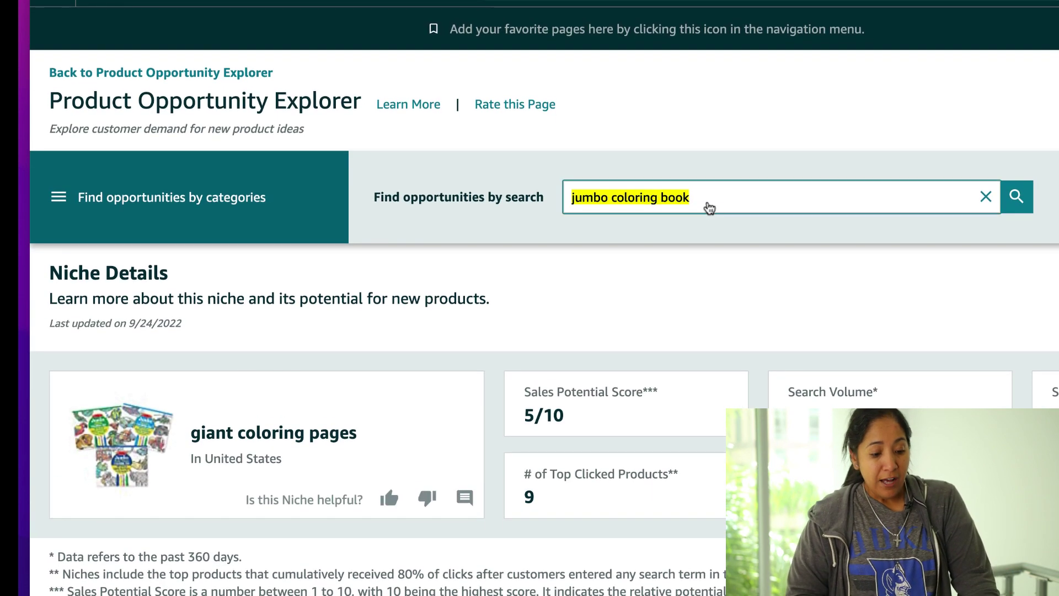
Replace the query with 'journal notebook' and search the 'daily journal notebook' suggestion
click(710, 208)
key(ctrl+a)
text(joun)
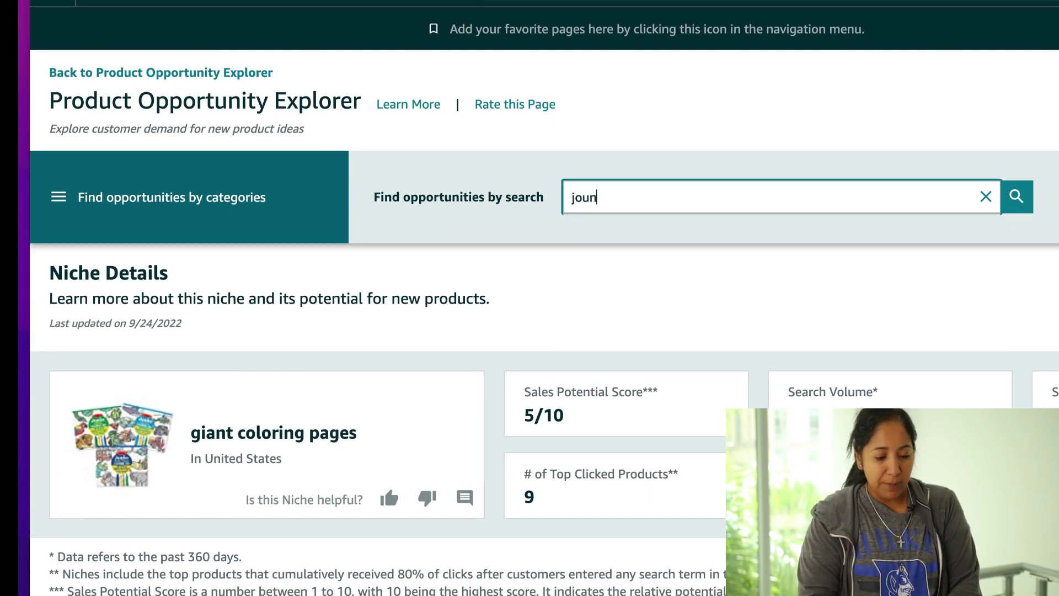
key(BackSpace)
text(rnal)
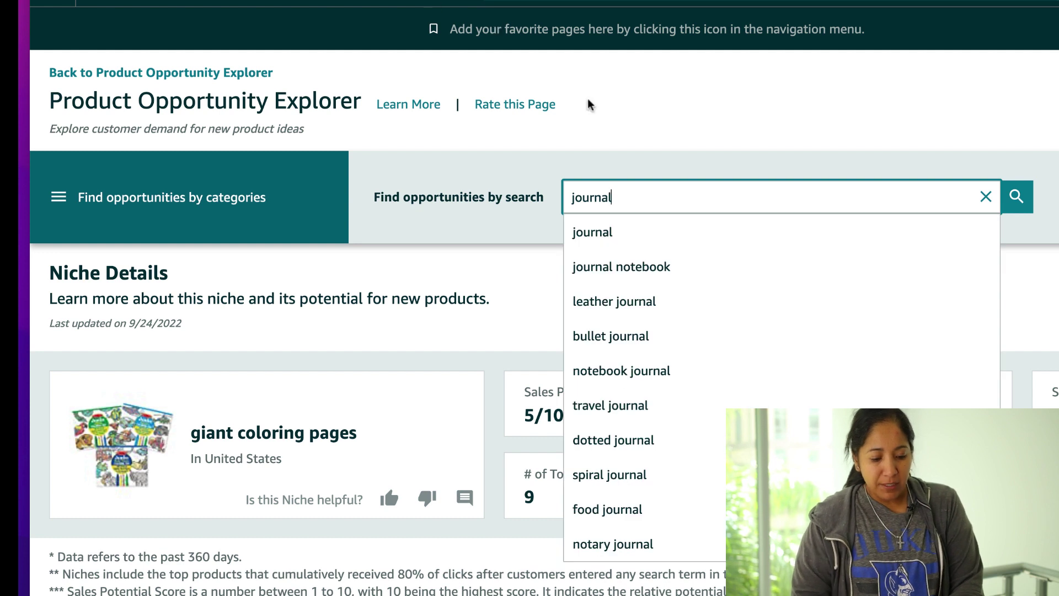
text( notebook)
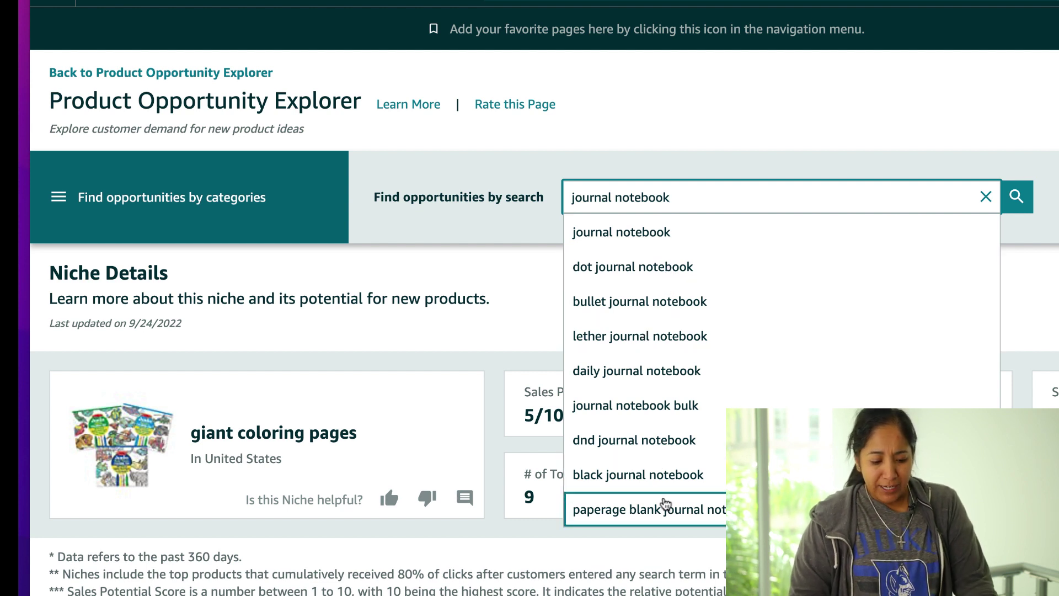
click(668, 375)
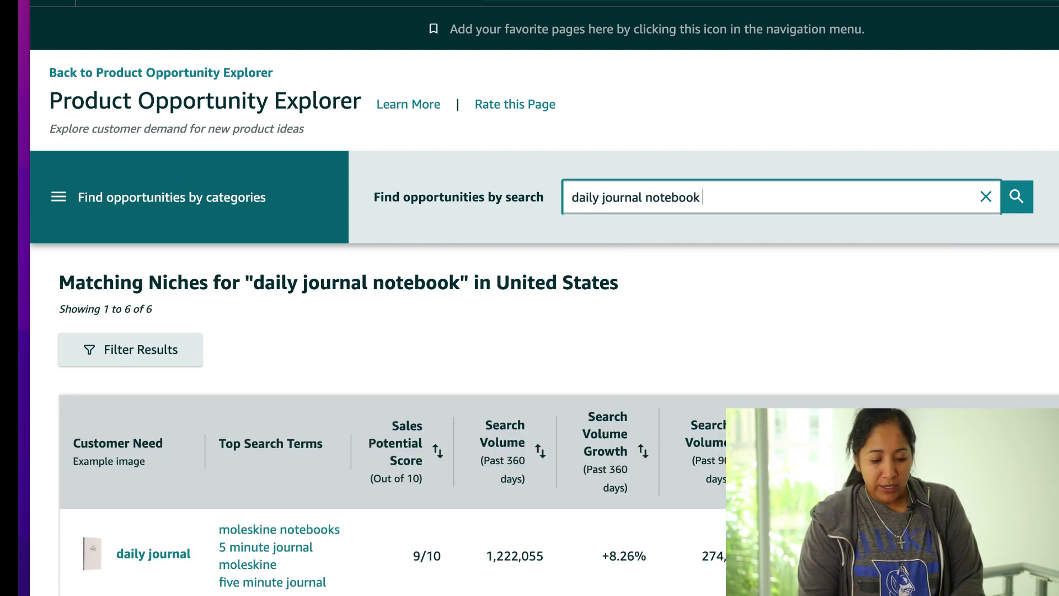
text(for)
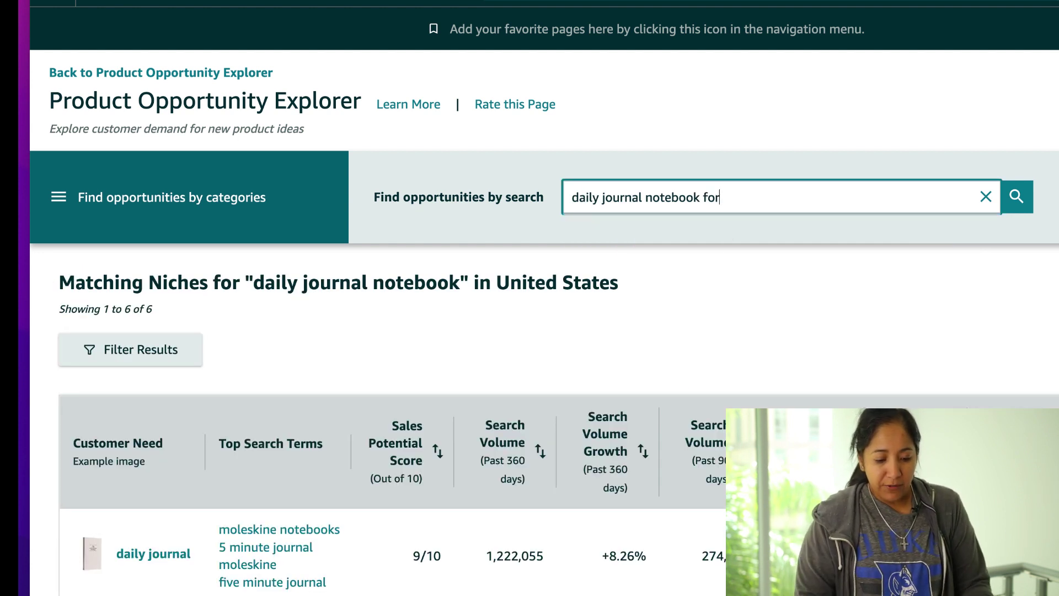
key(BackSpace)
key(BackSpace)
key(BackSpace)
key(Return)
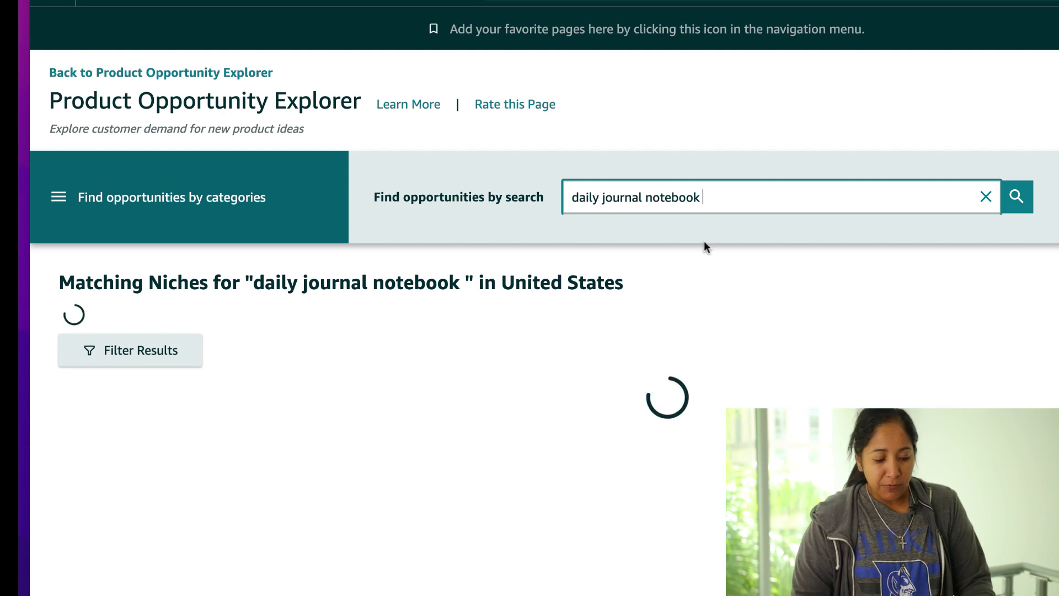
Review the six daily journal notebook niches, led by daily journal at 9/10
scroll(650, 281, down, 4)
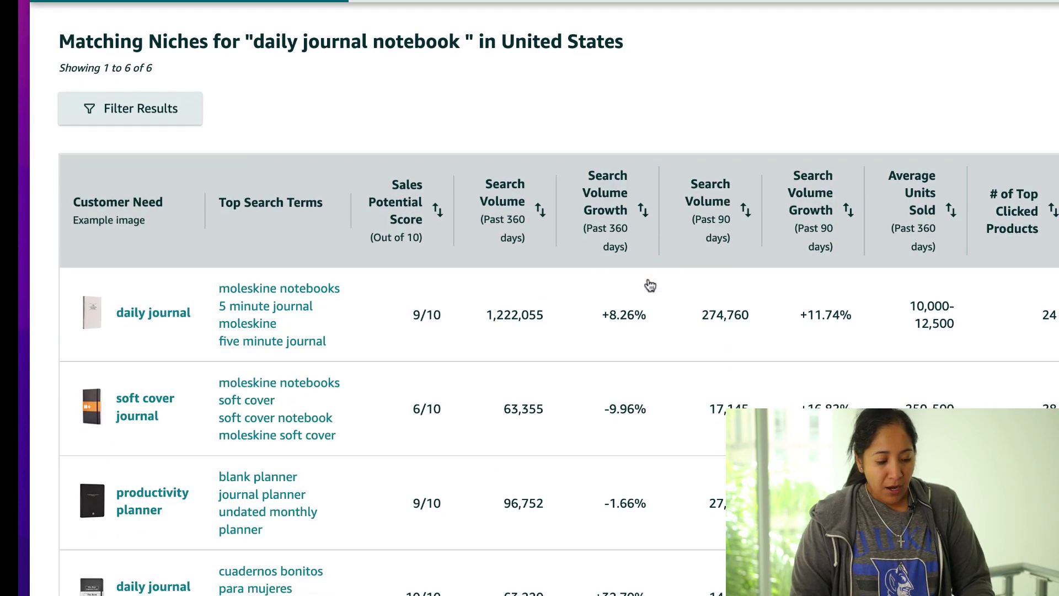
scroll(550, 312, down, 5)
scroll(550, 312, down, 2)
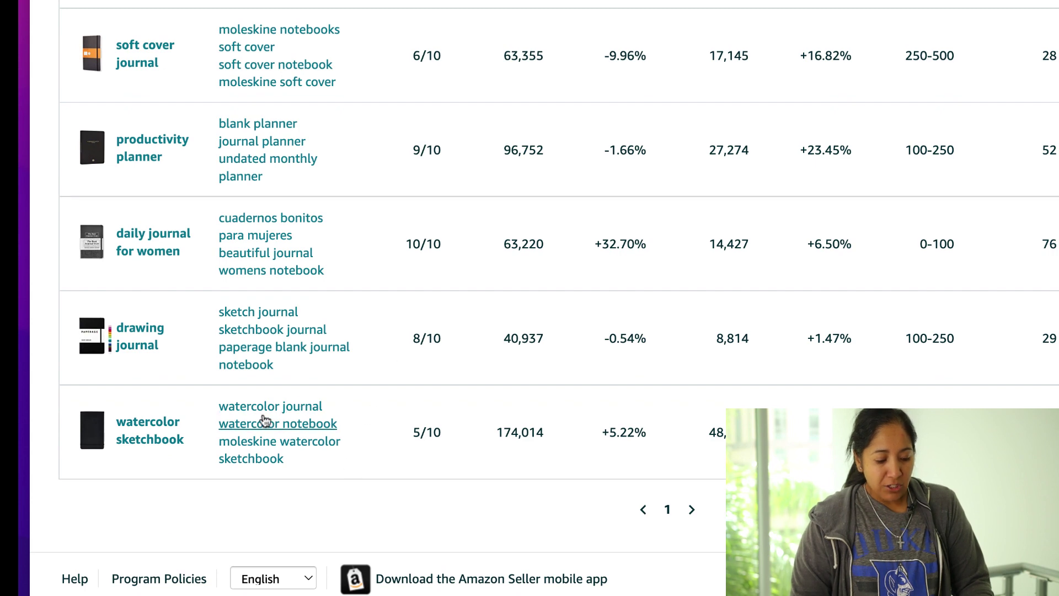
scroll(283, 436, up, 3)
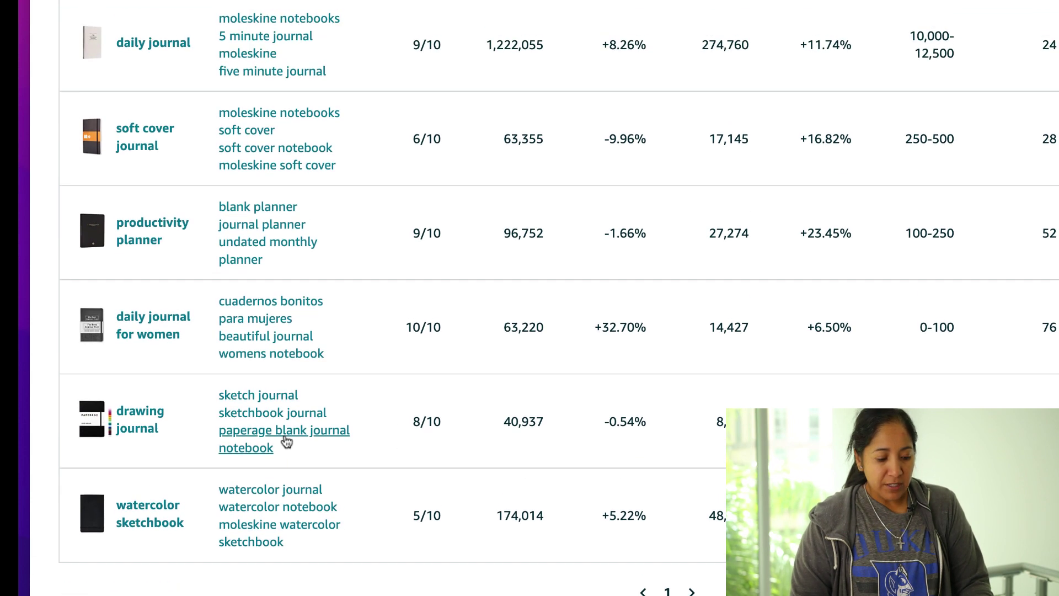
scroll(283, 435, up, 5)
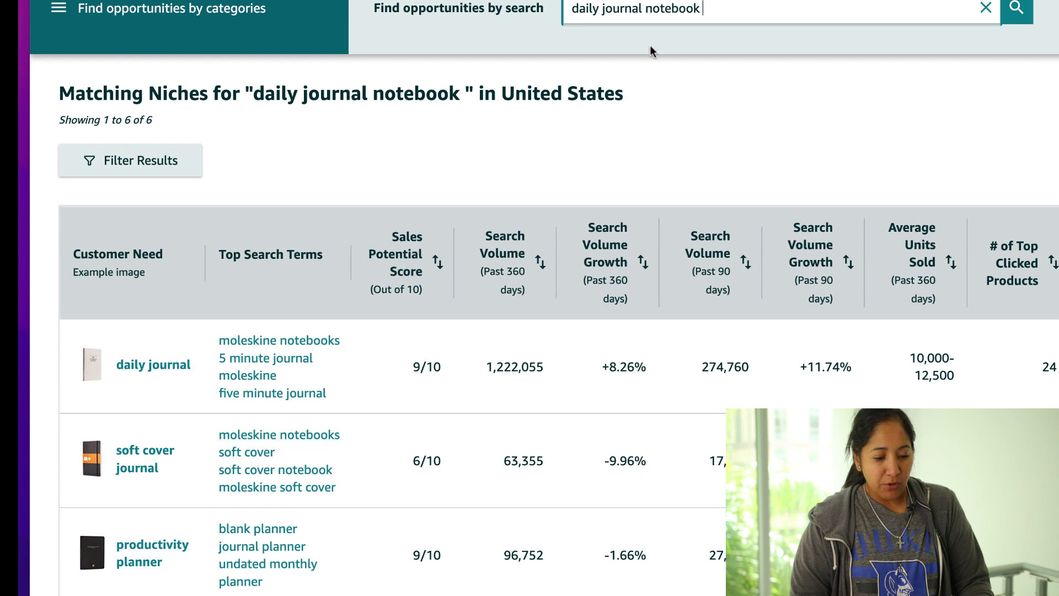
drag(714, 15, 571, 15)
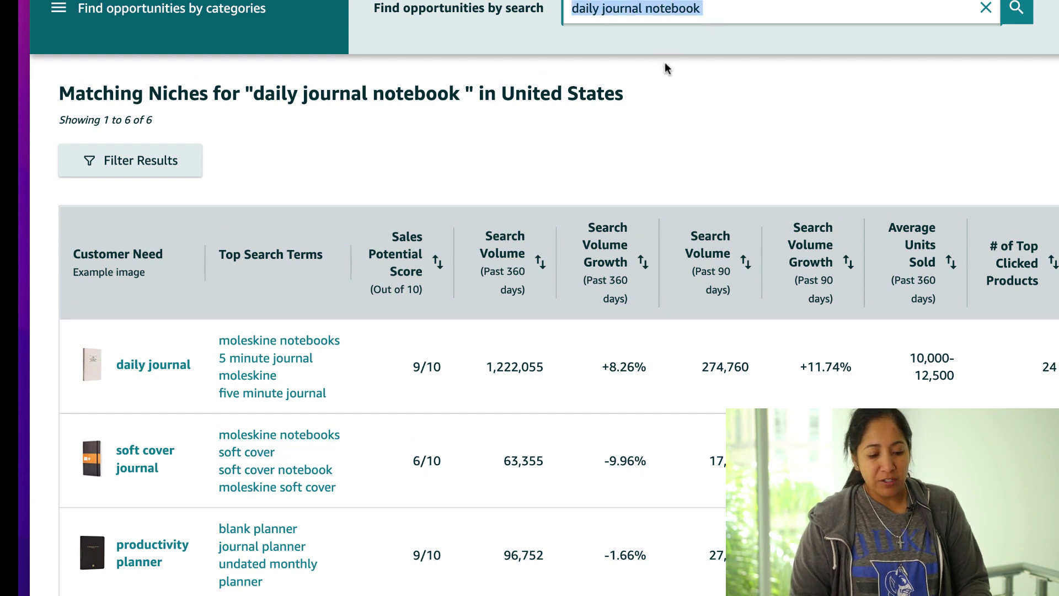
Search 'hawaiian tshirt for men' from the 'tshirt for men' suggestions
text(tshirt)
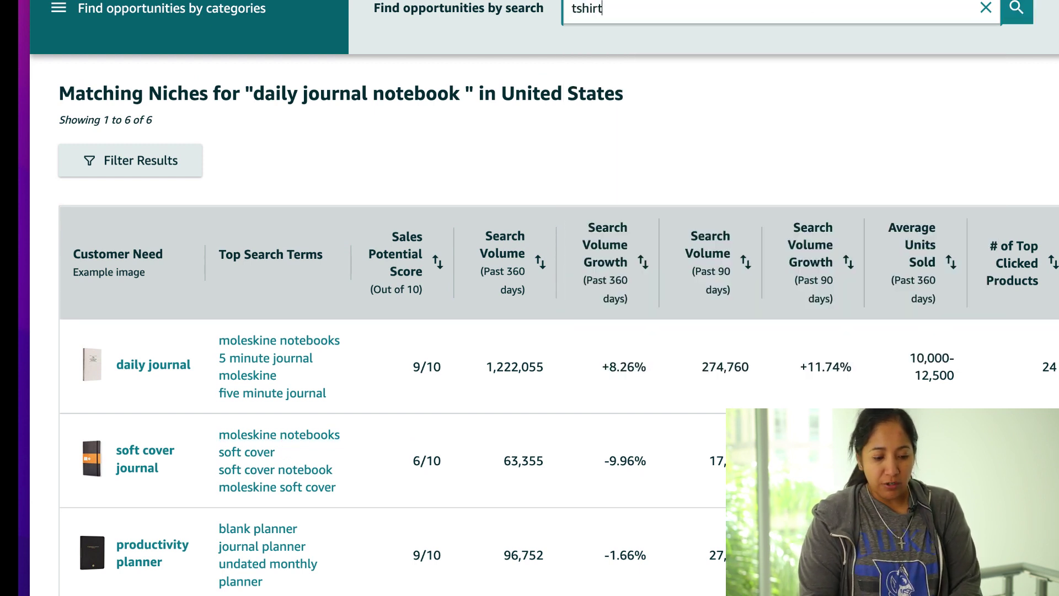
text( for men)
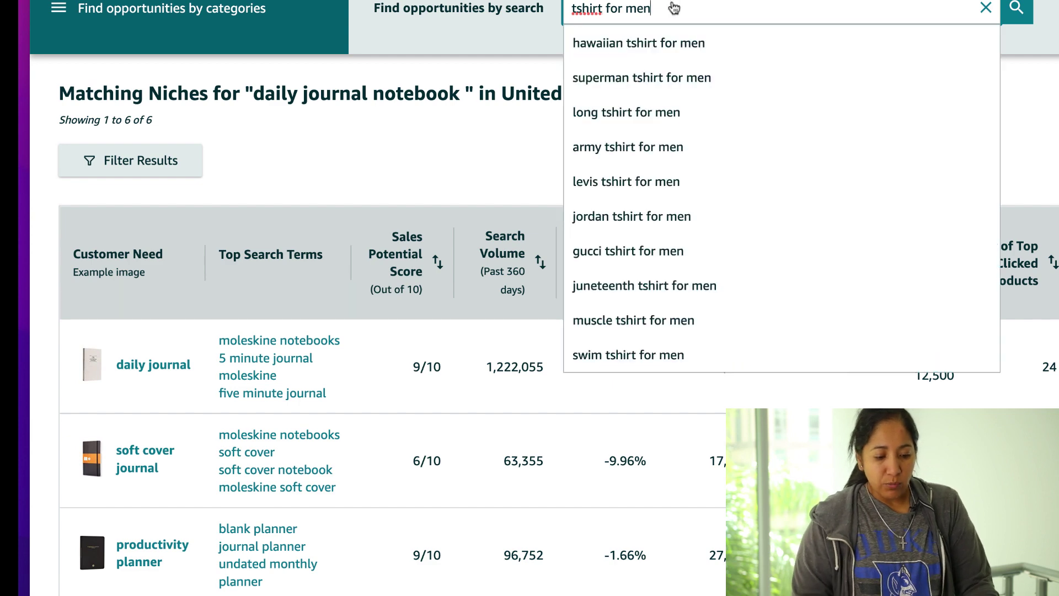
click(668, 58)
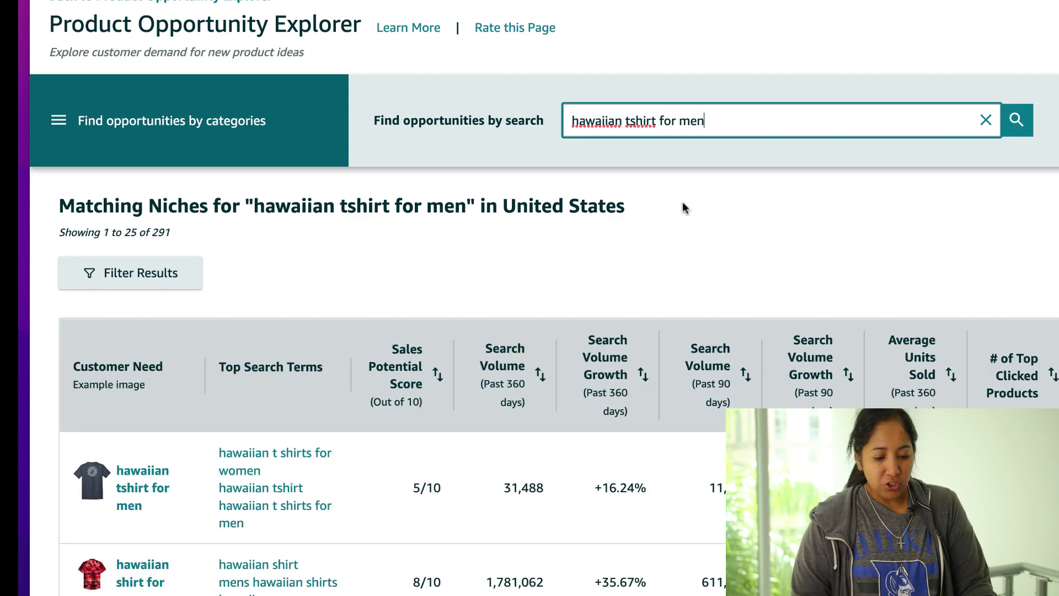
scroll(682, 207, down, 5)
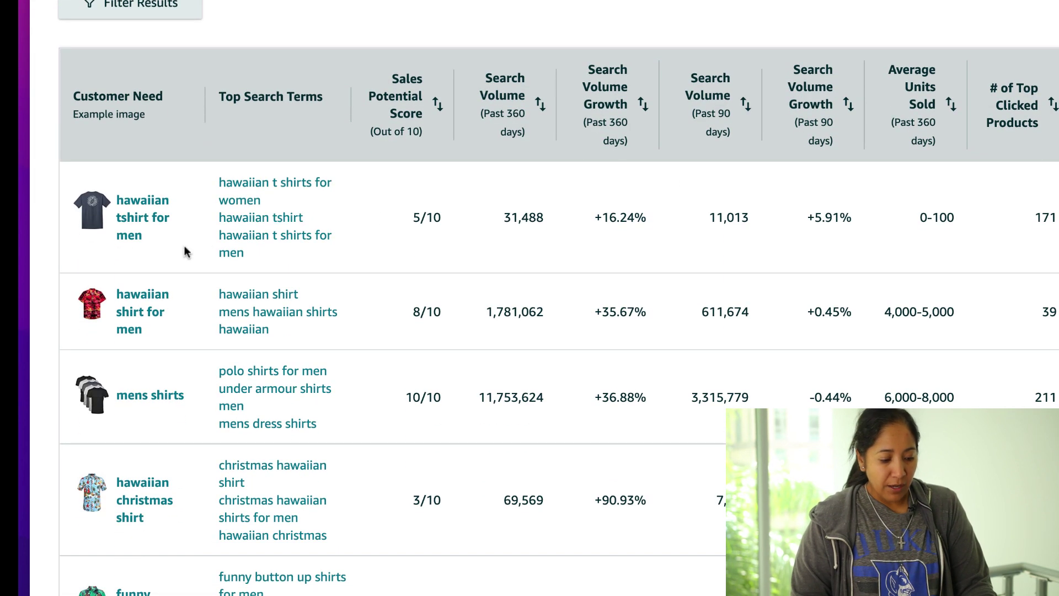
scroll(186, 250, down, 3)
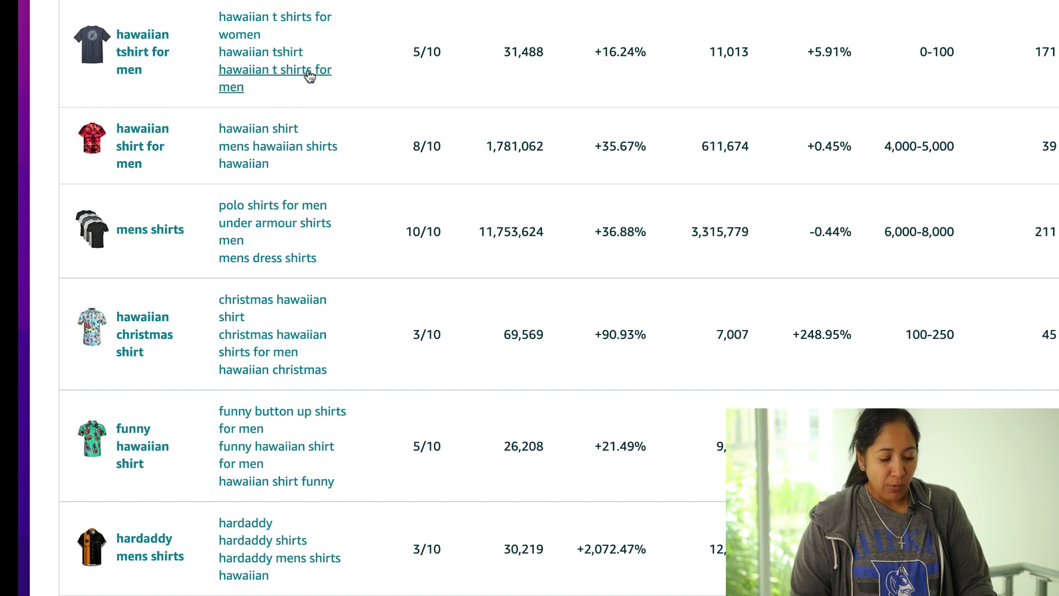
scroll(308, 111, down, 12)
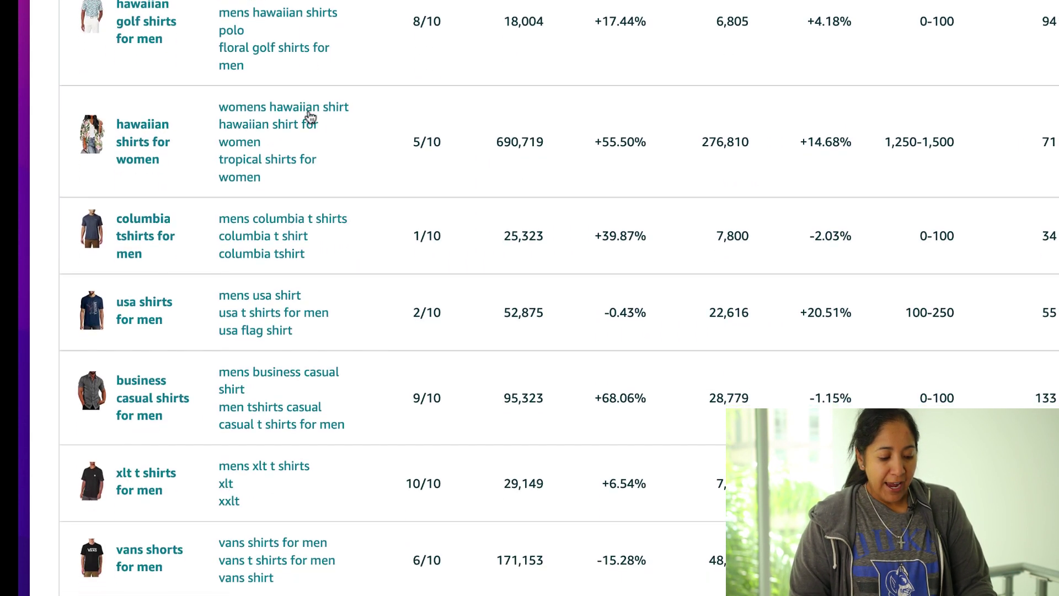
scroll(309, 117, down, 20)
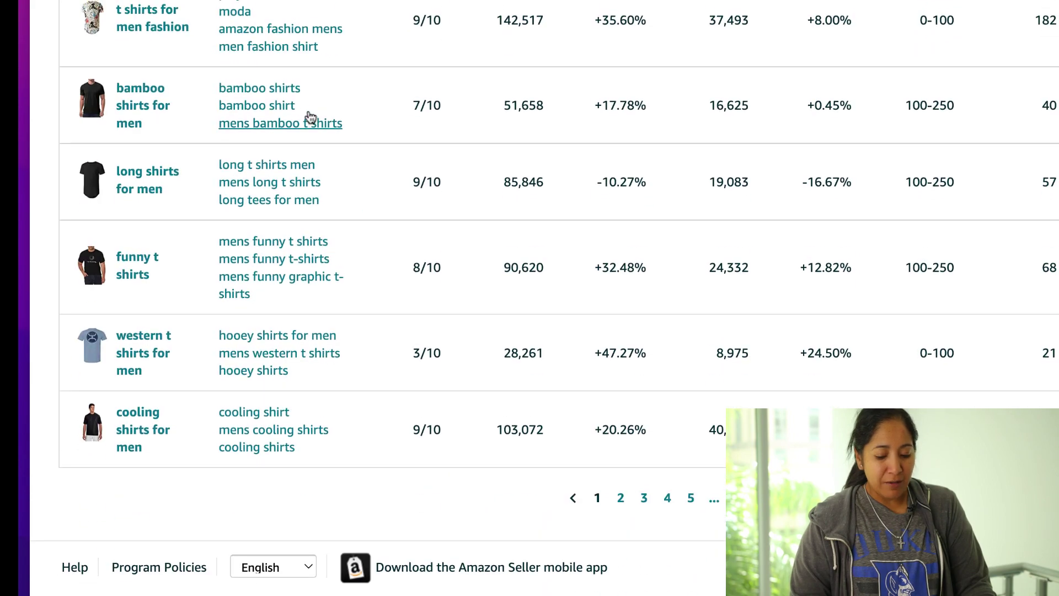
Compare search volumes across the 291 niches, then reselect the whole query text
scroll(307, 113, up, 20)
scroll(307, 113, down, 20)
scroll(586, 373, up, 1)
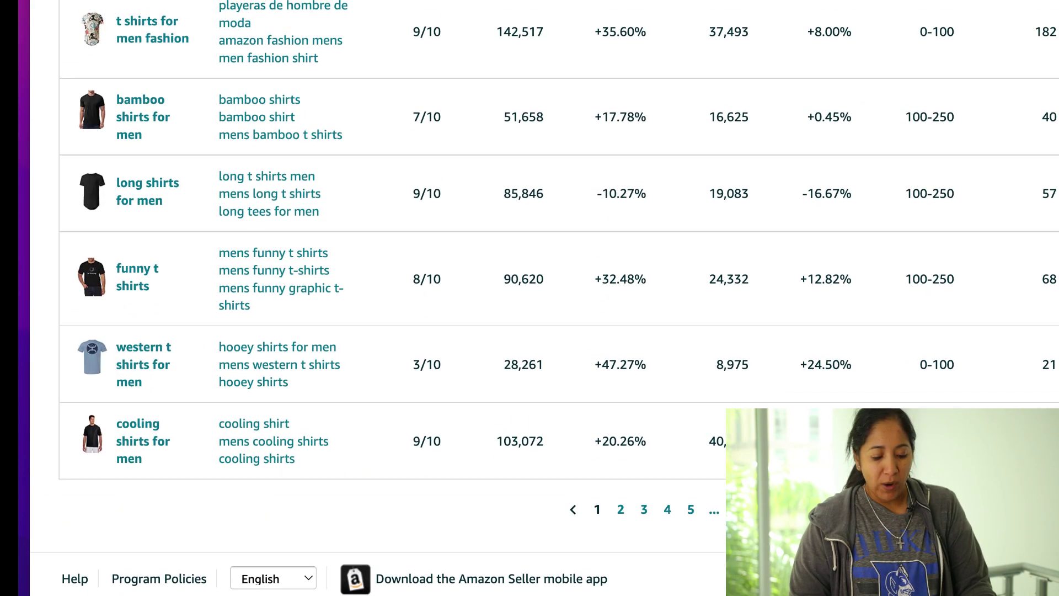
scroll(756, 323, up, 20)
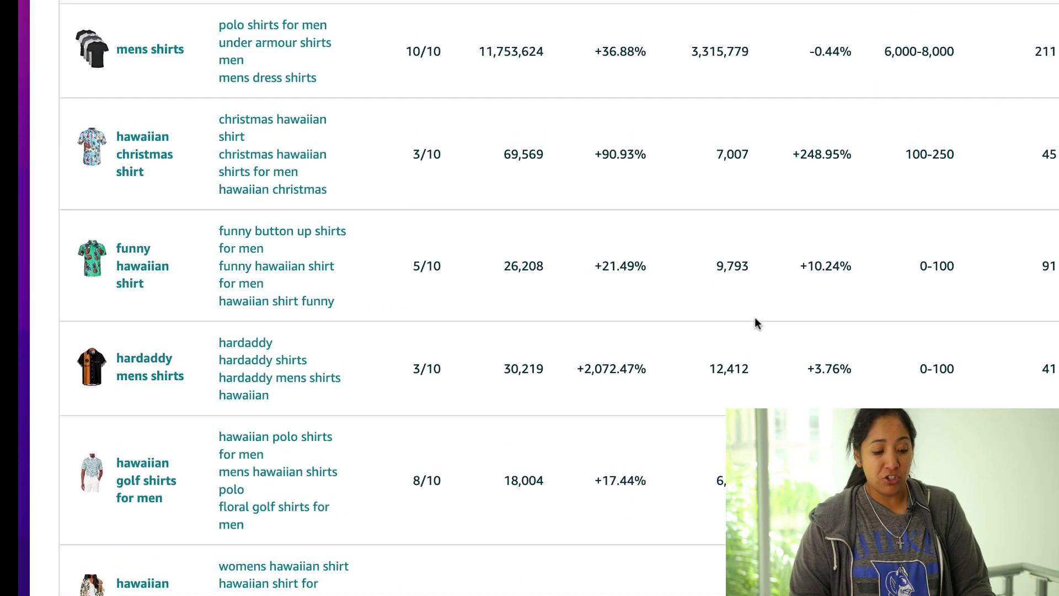
scroll(754, 317, up, 7)
scroll(742, 286, down, 8)
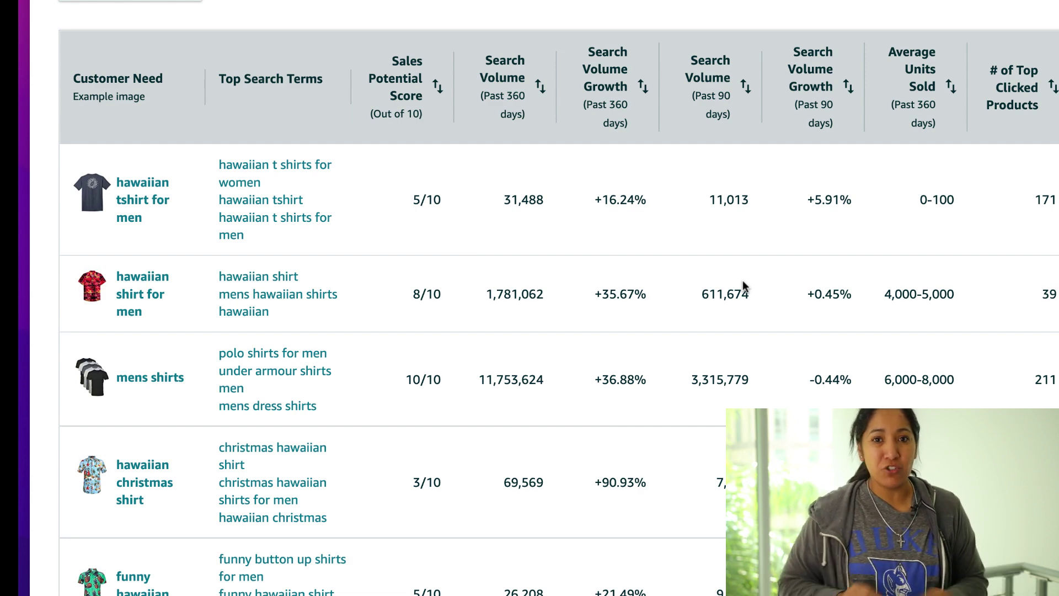
scroll(742, 284, up, 7)
click(713, 201)
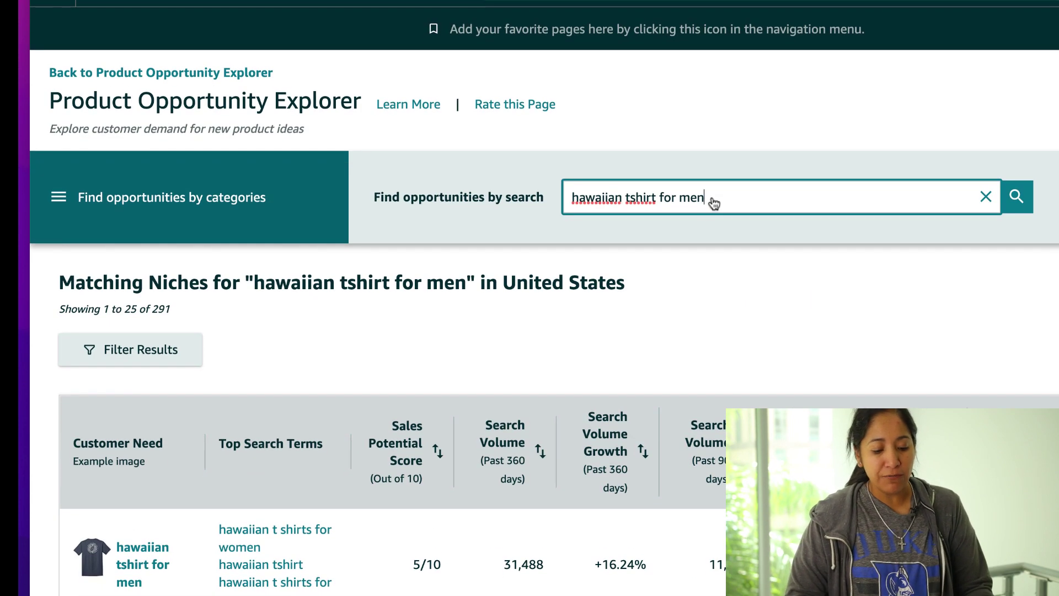
drag(713, 203, 545, 200)
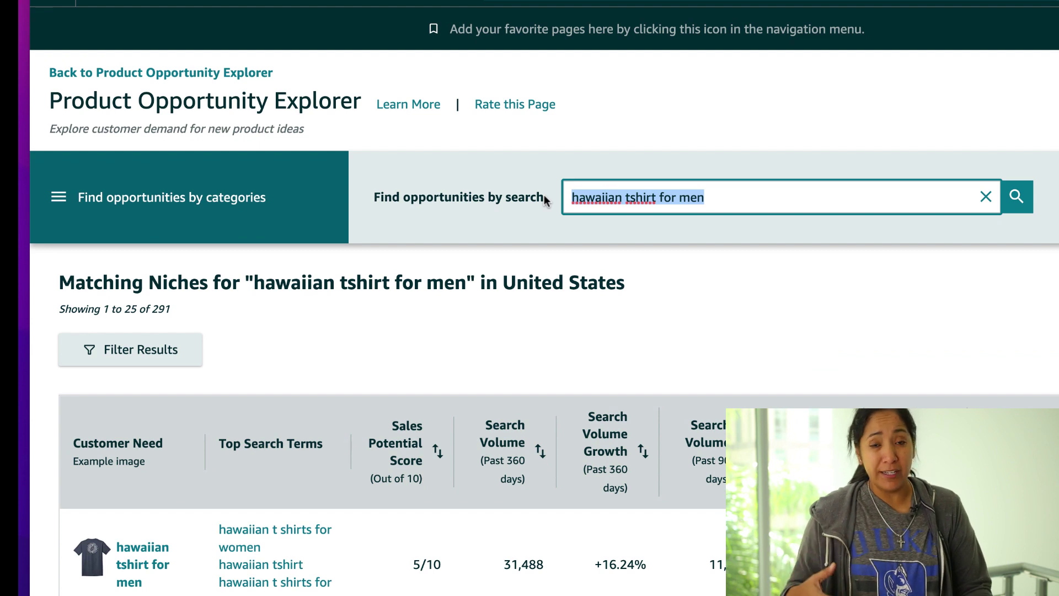